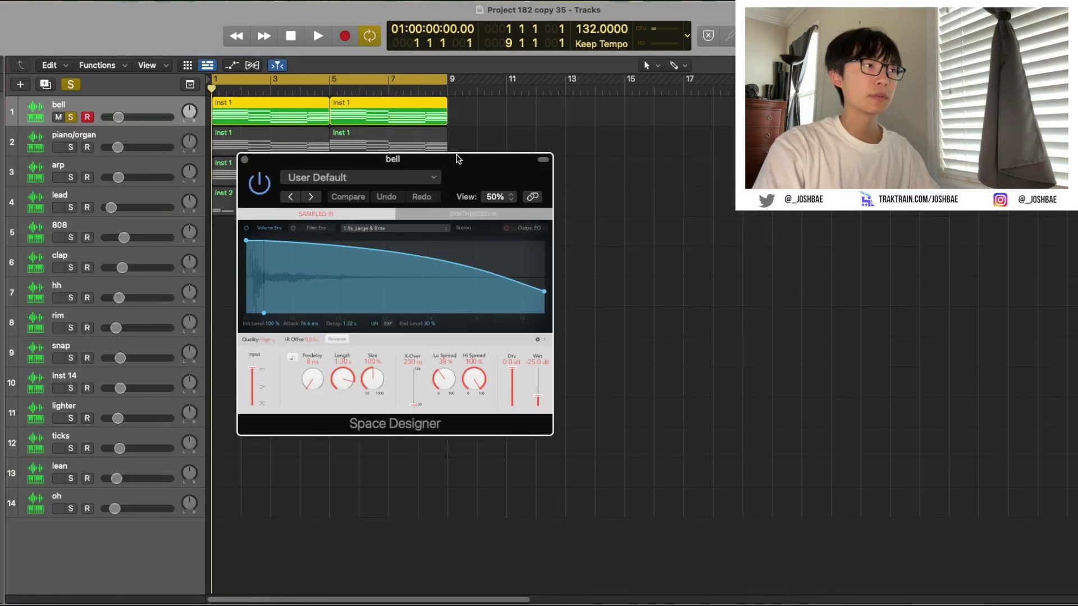
Close the bell track's Space Designer window and move the solo from the bell track to the piano/organ track
{"action": "key", "text": "super+w"}
{"action": "key", "text": "s"}
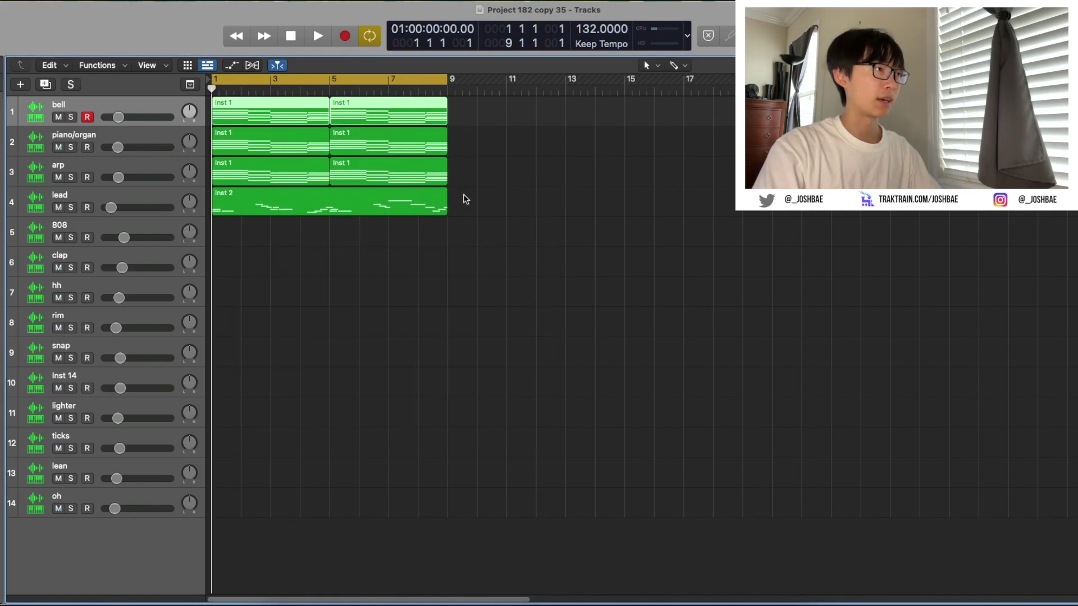
{"action": "scroll", "coordinate": [438, 234], "scroll_direction": "up", "scroll_amount": 2}
{"action": "key", "text": "Down"}
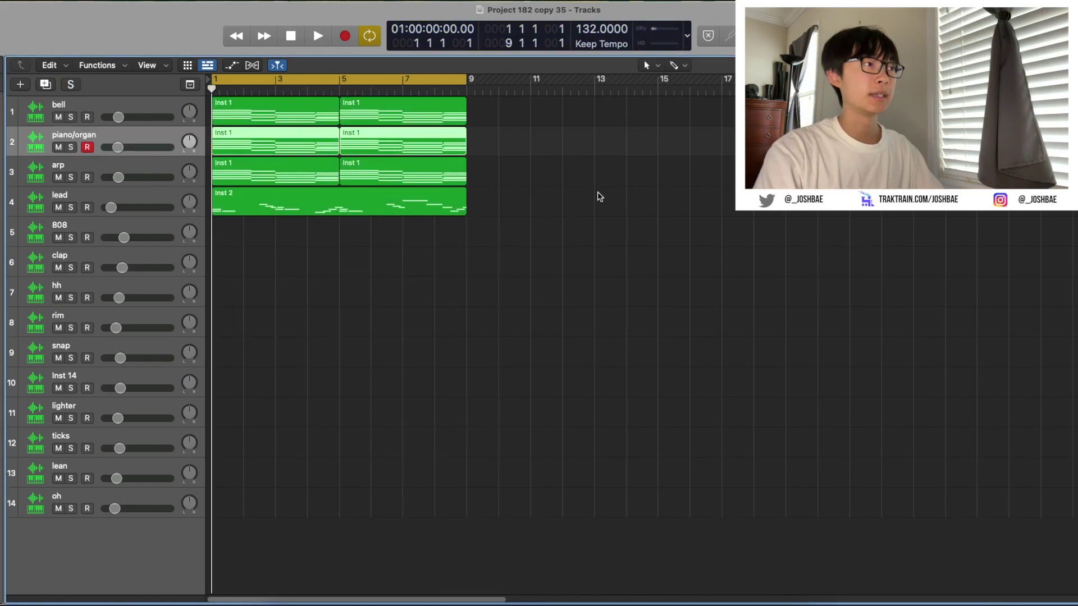
{"action": "key", "text": "v"}
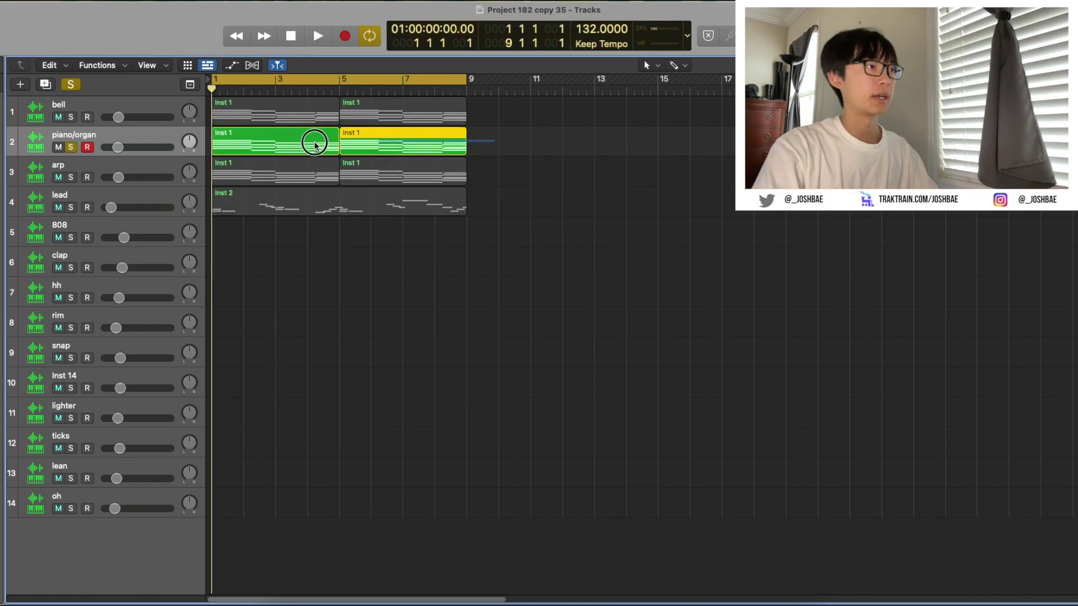
Open both piano/organ regions in the Piano Roll and play through their chords
{"action": "key", "text": "p"}
{"action": "key", "text": "space"}
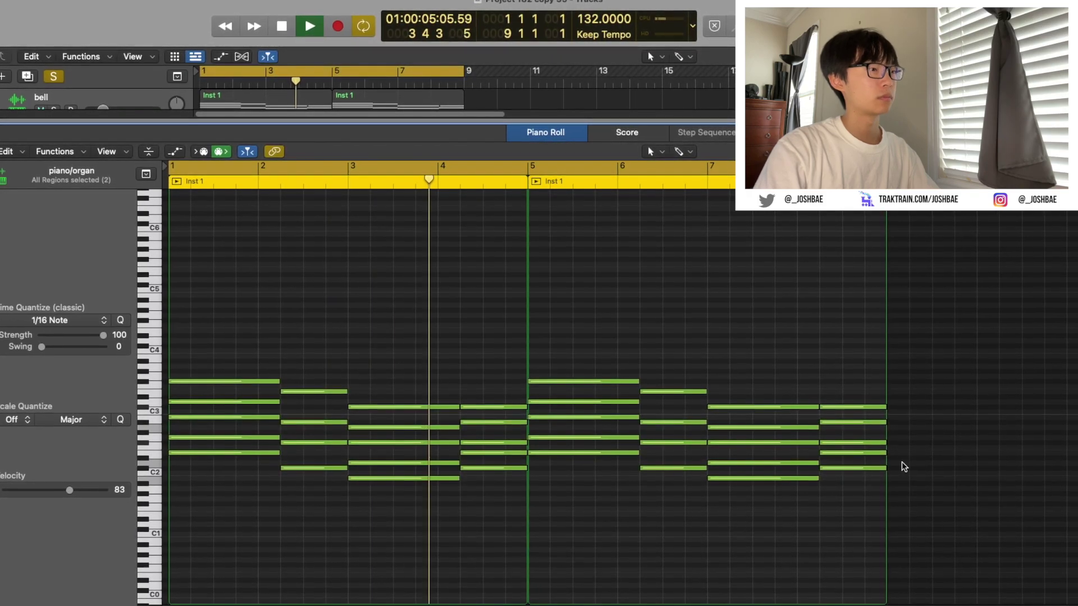
{"action": "key", "text": "super+Left"}
{"action": "key", "text": "super+Left"}
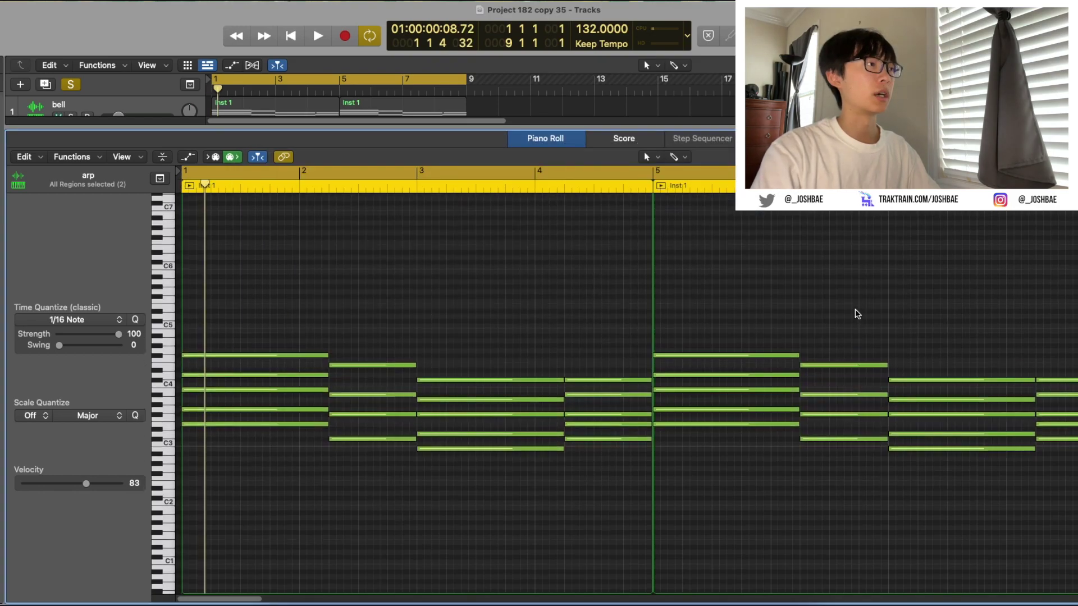
Play the soloed arp regions and view the chords of both regions in the Piano Roll
{"action": "scroll", "coordinate": [857, 314], "scroll_direction": "down", "scroll_amount": 1}
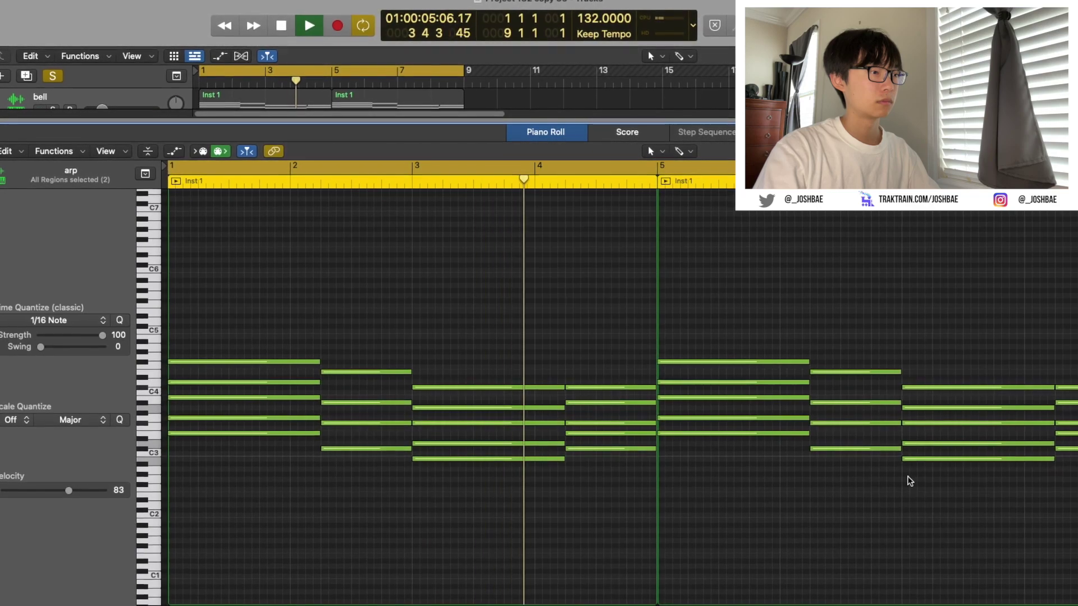
{"action": "scroll", "coordinate": [911, 477], "scroll_direction": "down", "scroll_amount": 5}
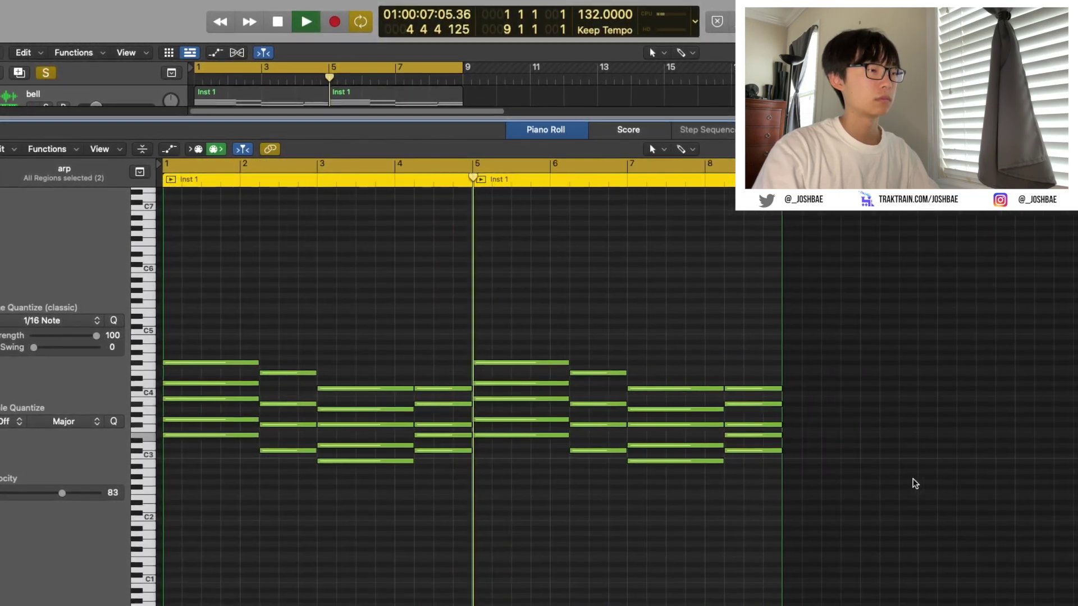
{"action": "scroll", "coordinate": [916, 484], "scroll_direction": "down", "scroll_amount": 3}
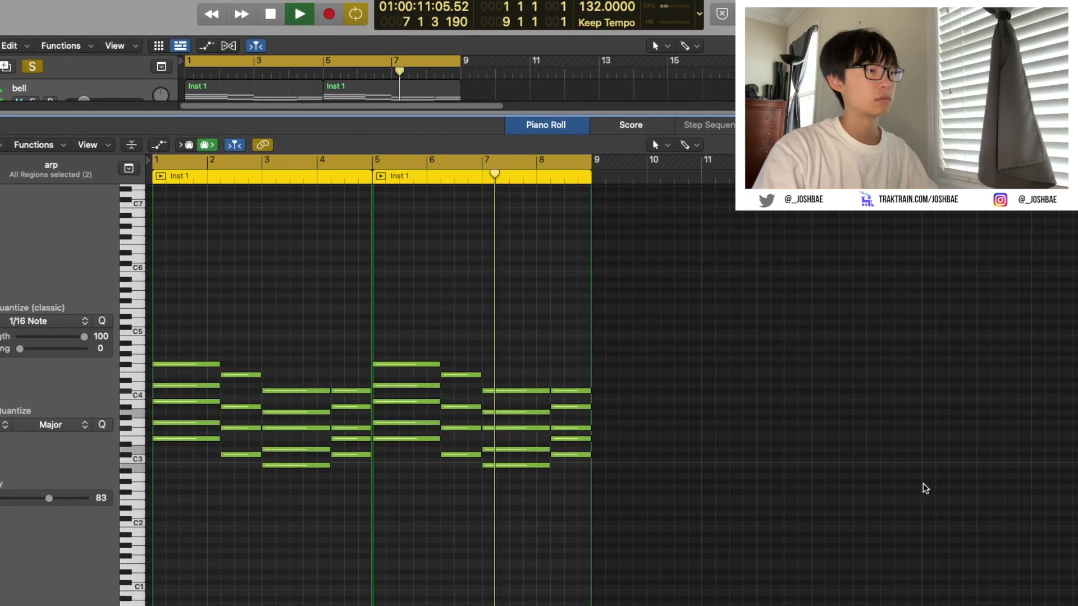
Open the lead track's region in the Piano Roll and play its melody with the track soloed
{"action": "scroll", "coordinate": [926, 484], "scroll_direction": "up", "scroll_amount": 2}
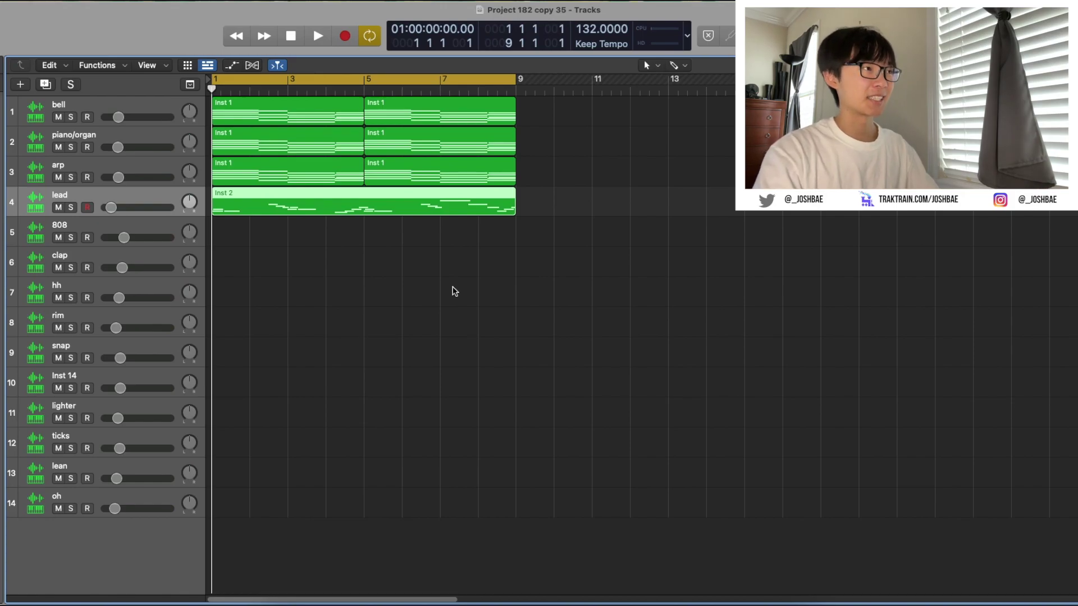
{"action": "double_click", "coordinate": [393, 206]}
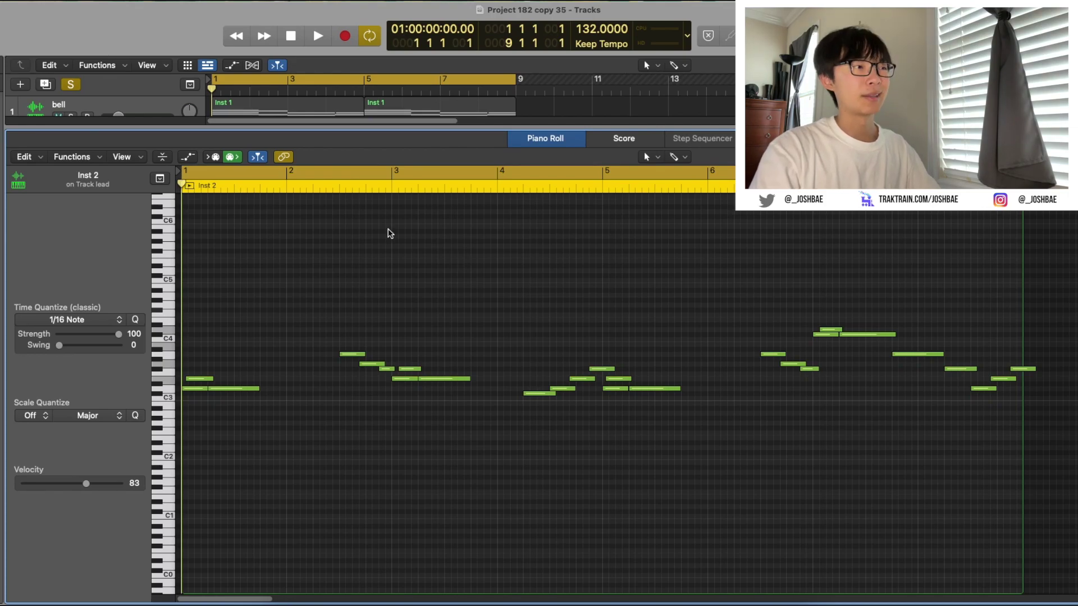
{"action": "scroll", "coordinate": [817, 376], "scroll_direction": "up", "scroll_amount": 2}
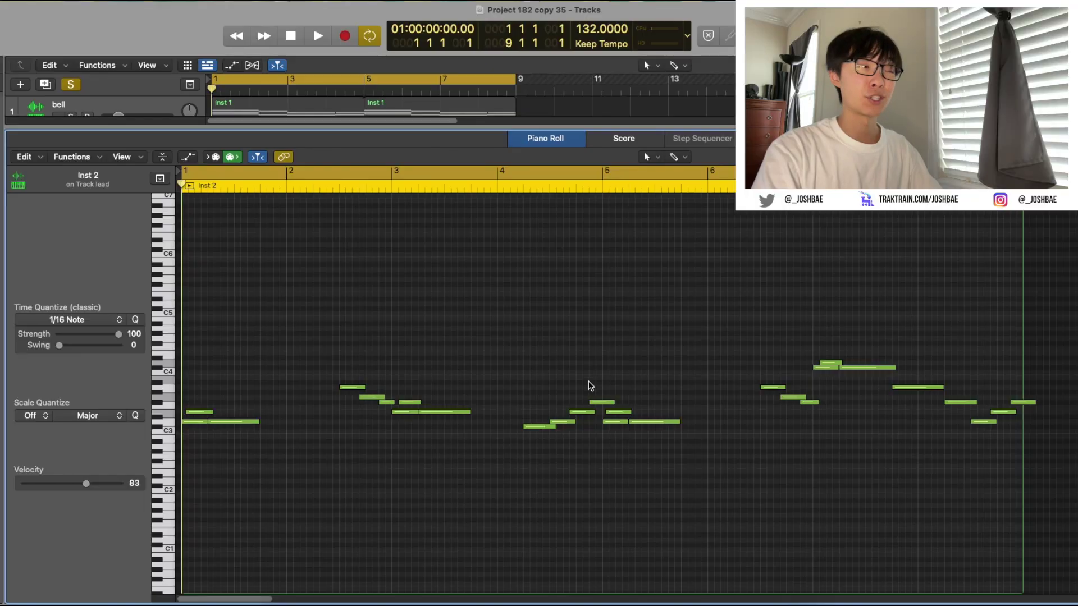
{"action": "scroll", "coordinate": [590, 386], "scroll_direction": "up", "scroll_amount": 1}
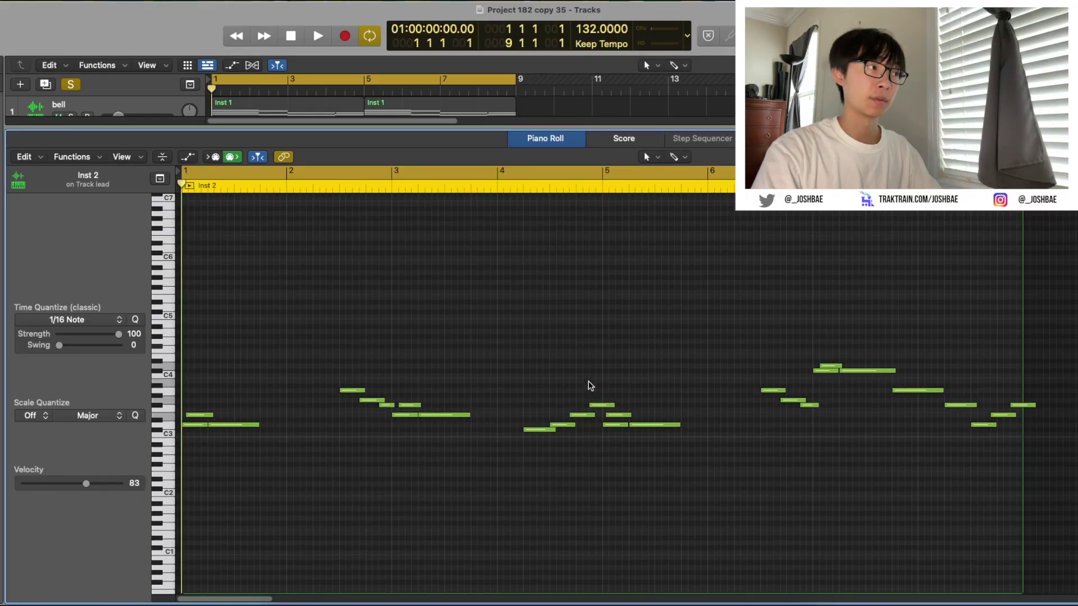
{"action": "scroll", "coordinate": [590, 386], "scroll_direction": "down", "scroll_amount": 1}
{"action": "key", "text": "space"}
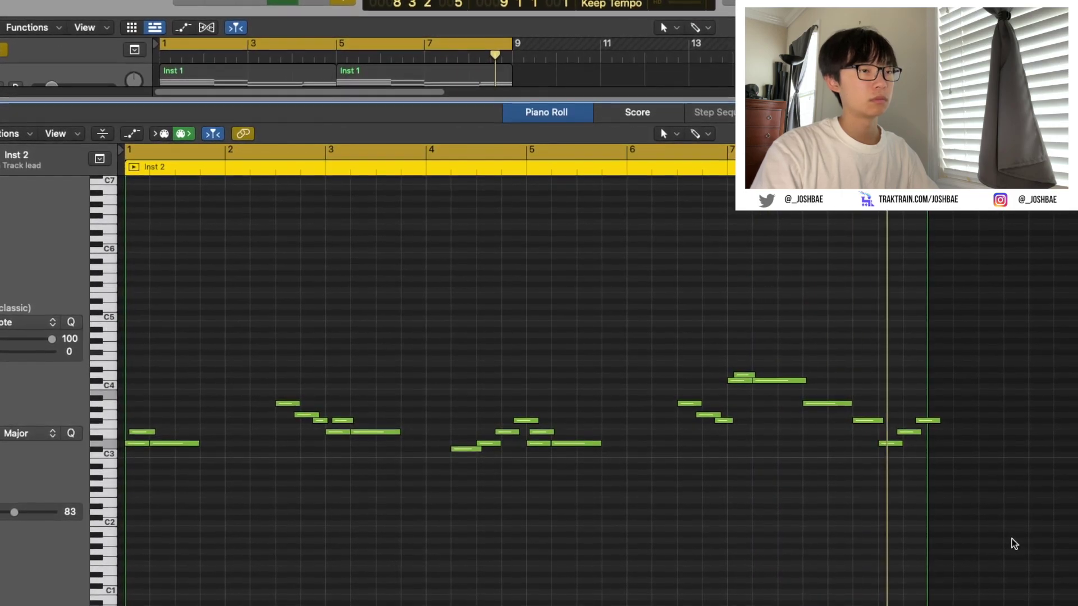
{"action": "key", "text": "space"}
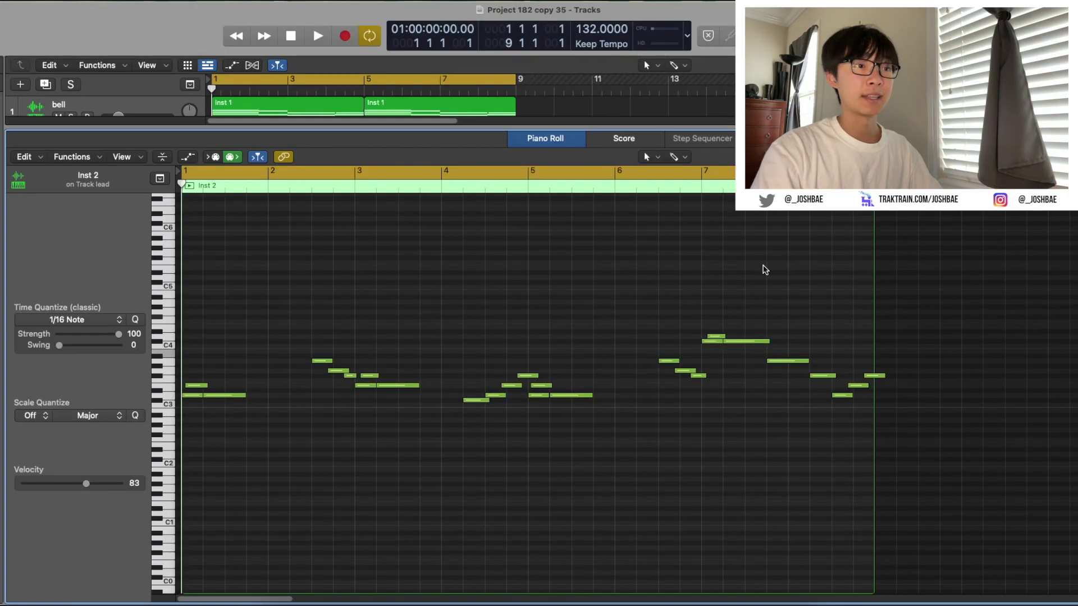
Add C3 notes on beat 3 of bars 1 and 2 in a two-bar region on the clap track
{"action": "key", "text": "p"}
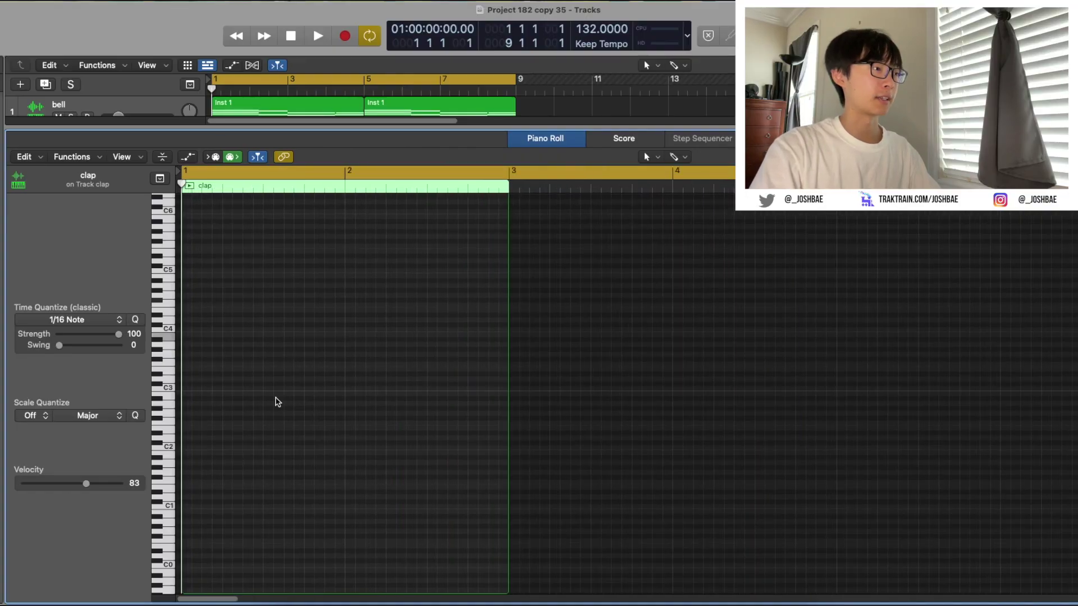
{"action": "left_click_drag", "start_coordinate": [269, 393], "coordinate": [302, 401]}
{"action": "left_click", "coordinate": [431, 391], "text": "super"}
{"action": "key", "text": "space"}
{"action": "key", "text": "p"}
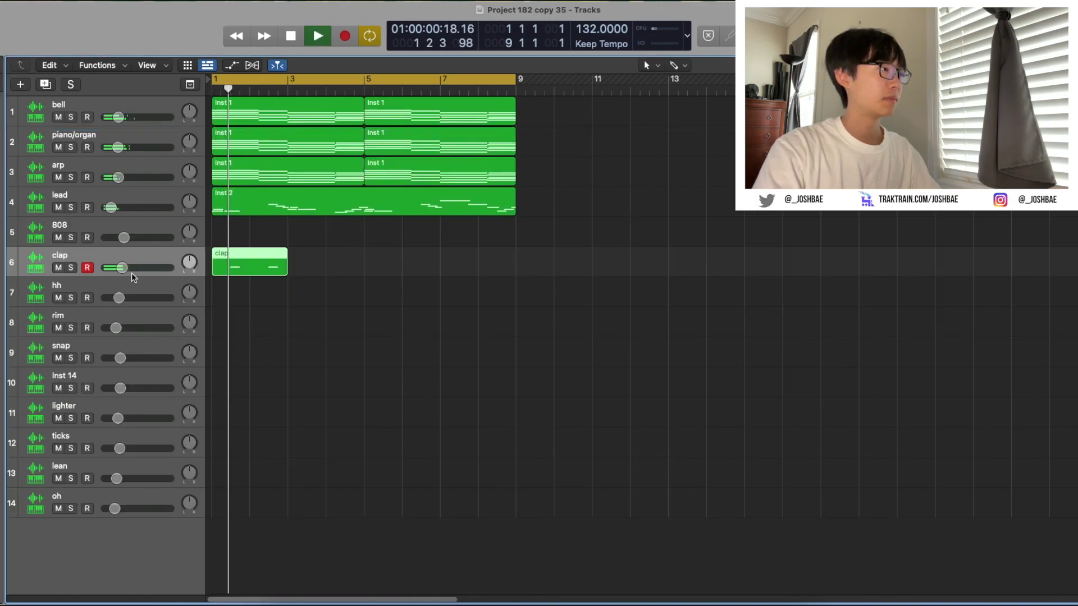
Audition the clap pattern, repeat its two-bar region through bar 8 and raise the clap track's volume slightly
{"action": "key", "text": "ctrl+s"}
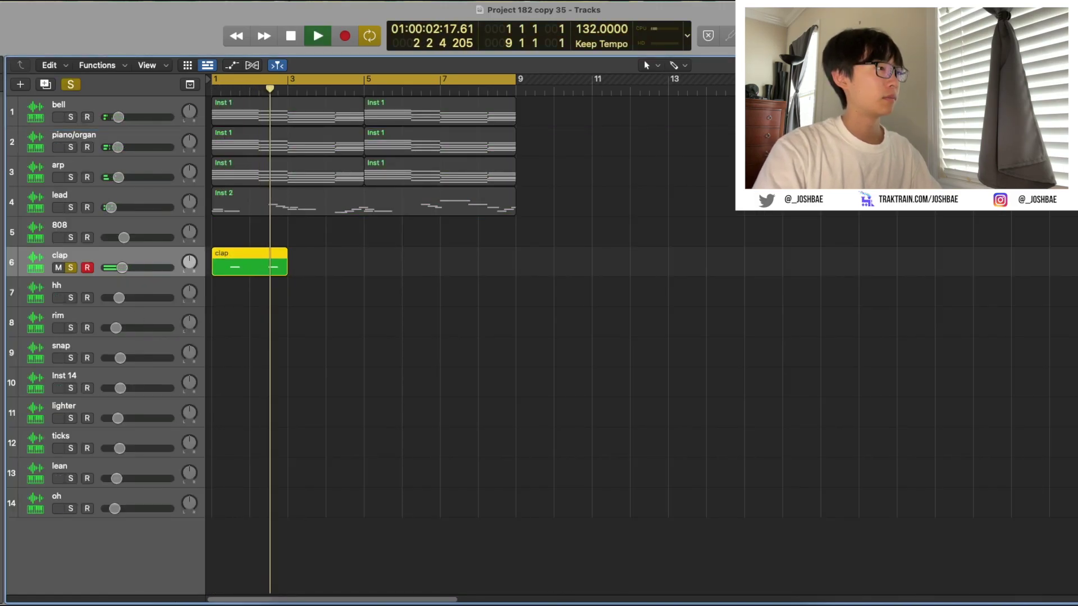
{"action": "key", "text": "space"}
{"action": "left_click_drag", "start_coordinate": [333, 162], "coordinate": [340, 152]}
{"action": "key", "text": "space"}
{"action": "left_click", "coordinate": [291, 210]}
{"action": "left_click_drag", "start_coordinate": [269, 301], "coordinate": [411, 335]}
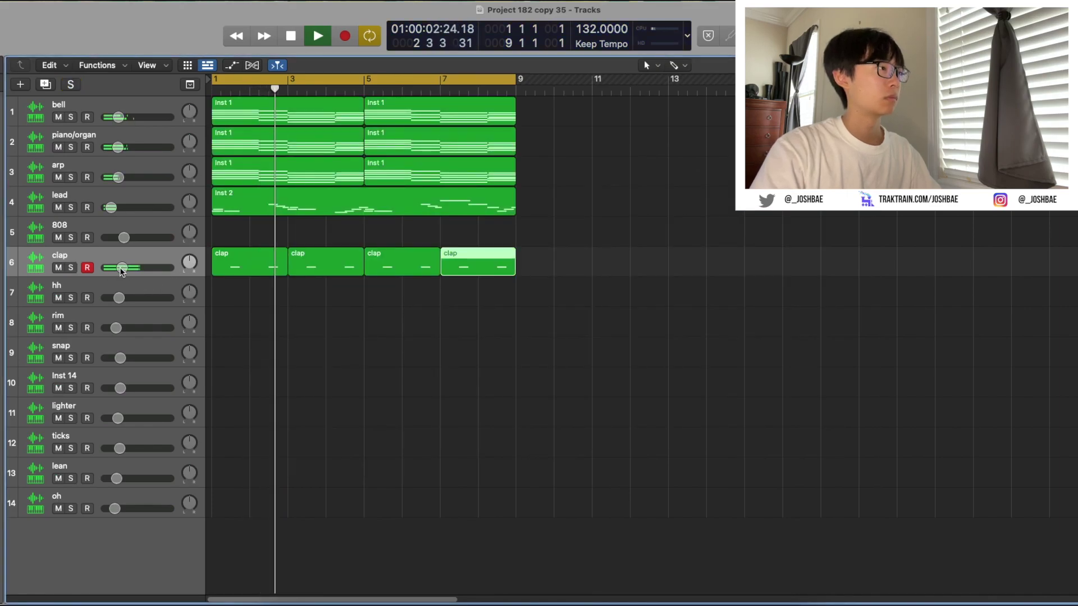
{"action": "left_click", "coordinate": [122, 269]}
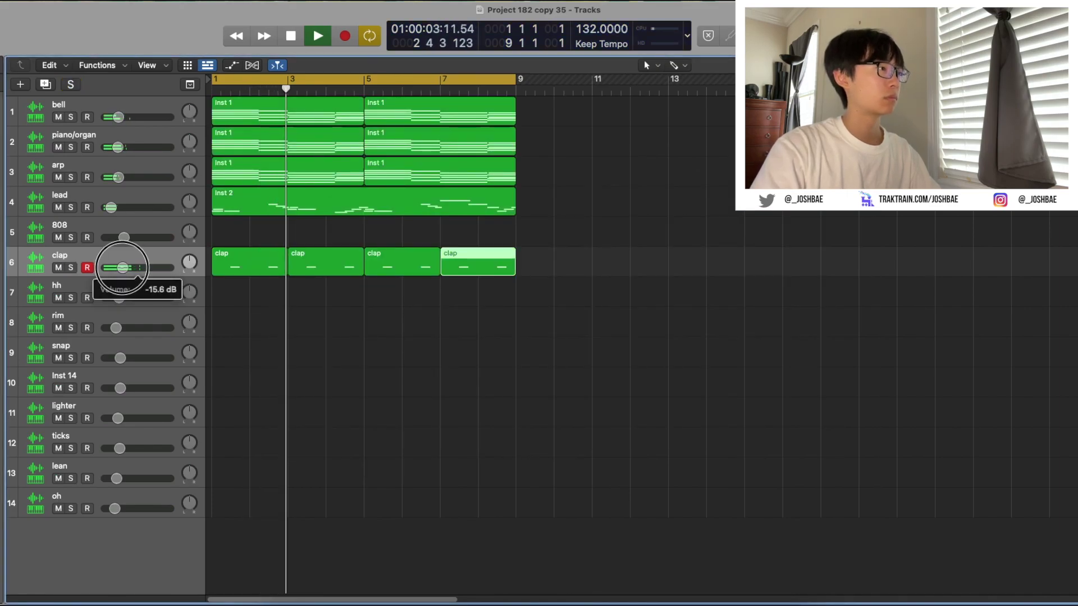
Lower the hh track's volume and place a short C3 note at the start of its two-bar region
{"action": "left_click_drag", "start_coordinate": [119, 299], "coordinate": [116, 298]}
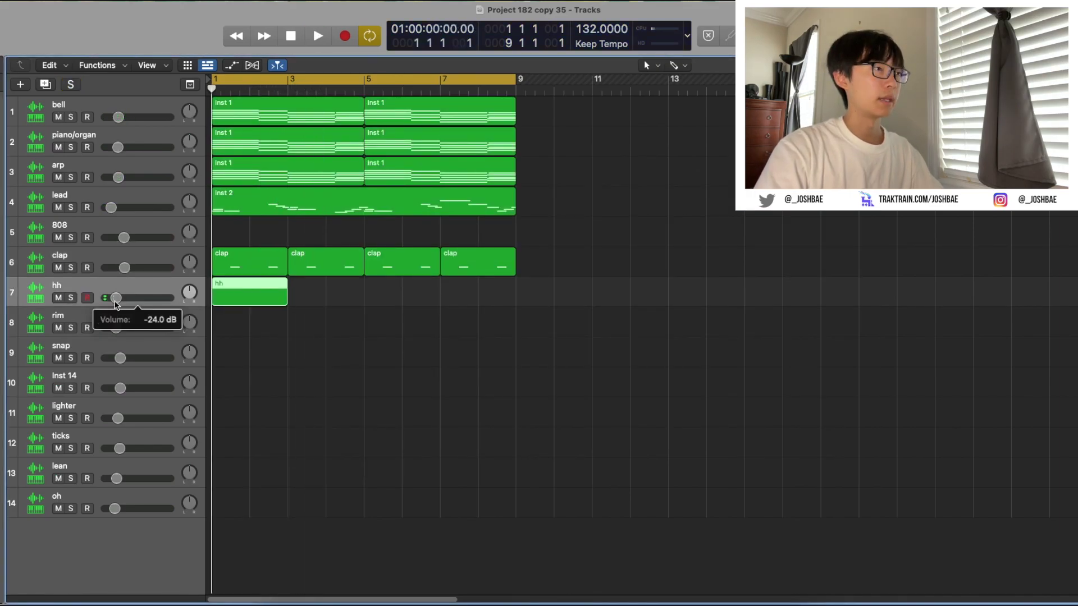
{"action": "key", "text": "p"}
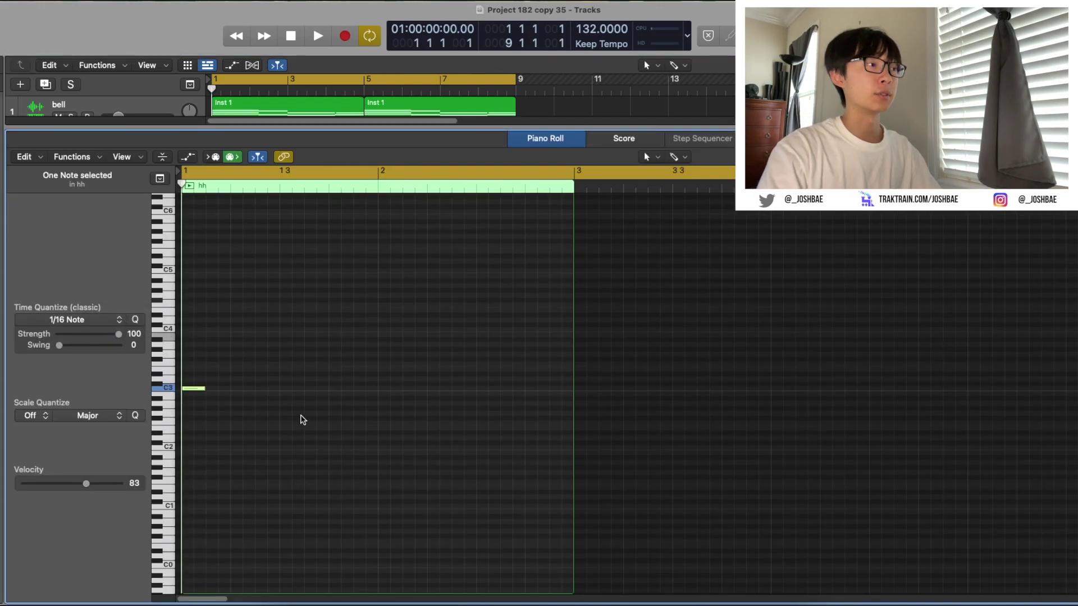
{"action": "key", "text": "p"}
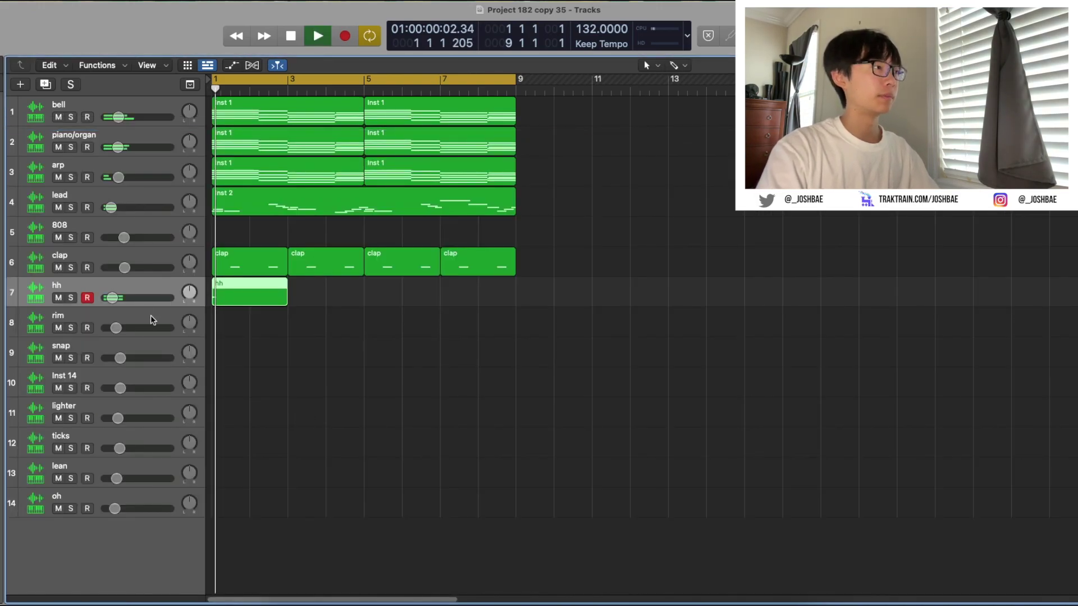
Build out the hi-hat pattern with short C3 notes, checking it during playback, and fill the hh track with its regions through bar 8
{"action": "key", "text": "p"}
{"action": "key", "text": "space"}
{"action": "left_click", "coordinate": [213, 396]}
{"action": "left_click_drag", "start_coordinate": [262, 392], "coordinate": [267, 392]}
{"action": "key", "text": "space"}
{"action": "left_click", "coordinate": [288, 388]}
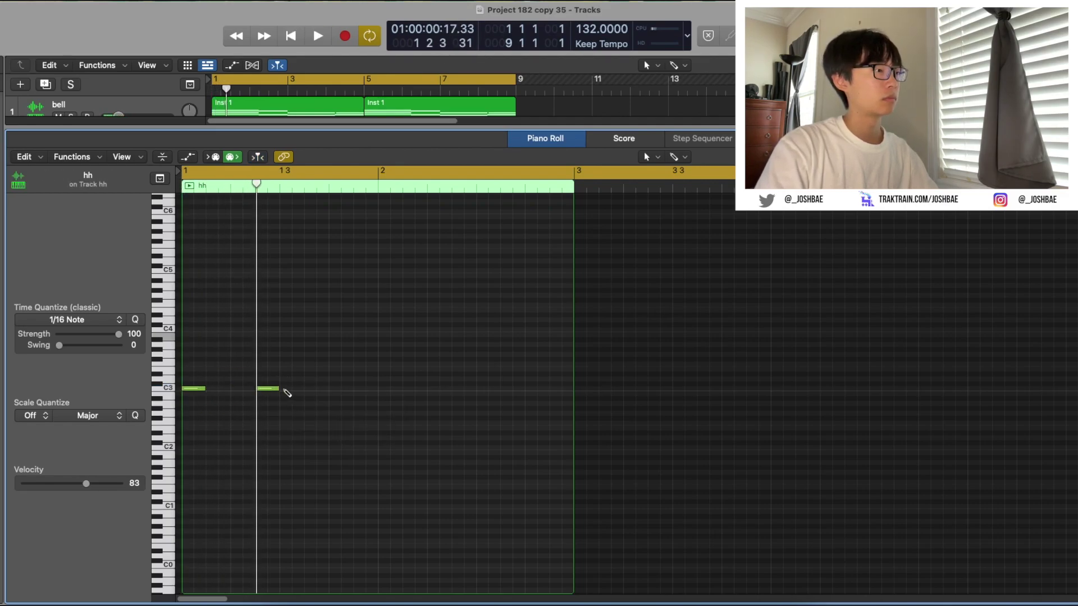
{"action": "key", "text": "Return"}
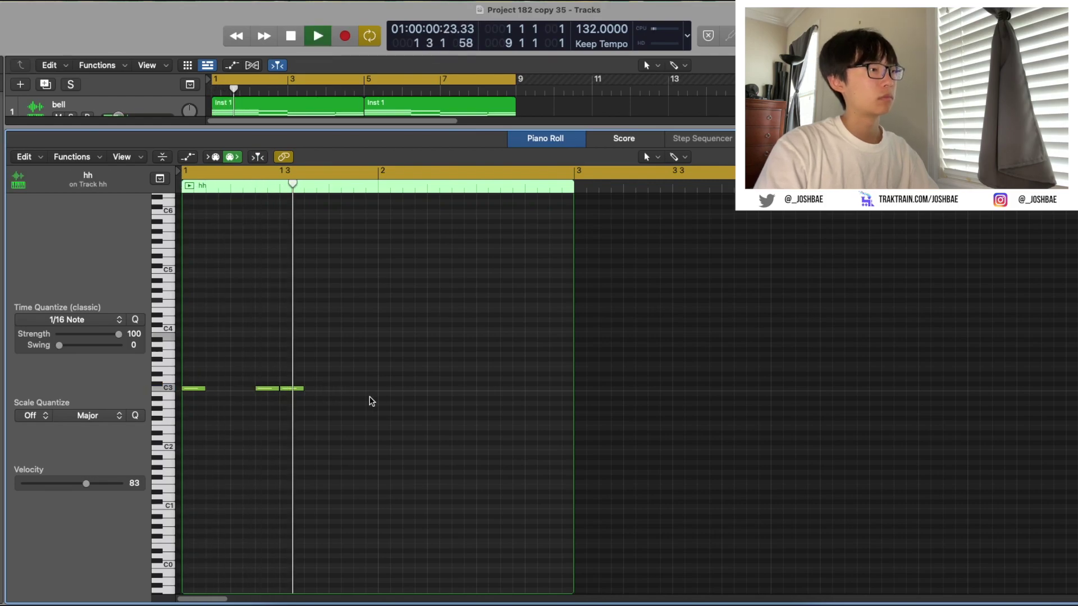
{"action": "key", "text": "space"}
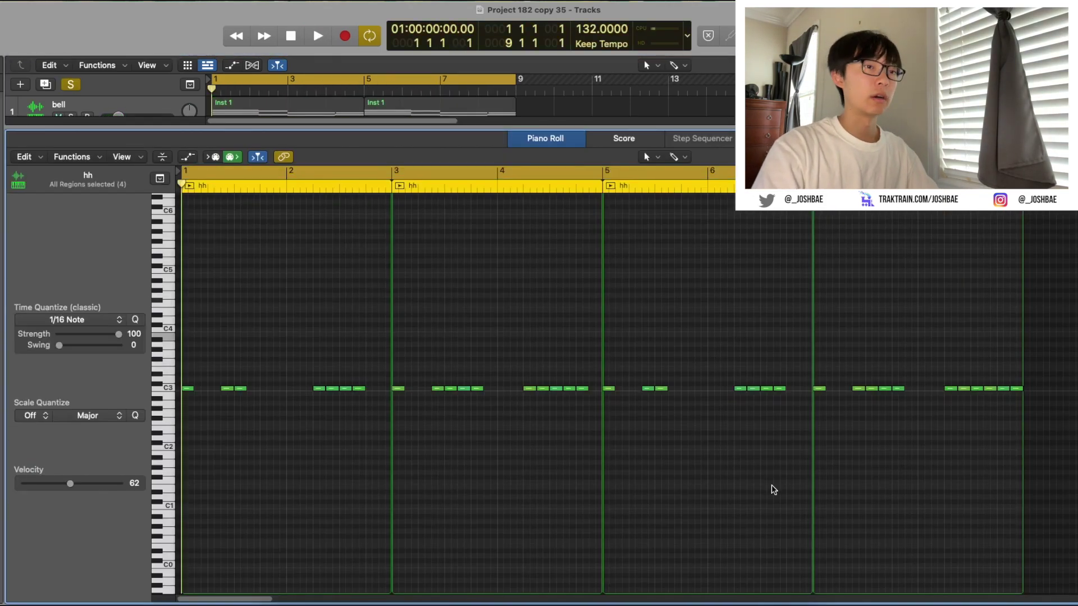
Examine the hi-hat notes and their velocities across the four hh regions in the Piano Roll
{"action": "scroll", "coordinate": [773, 486], "scroll_direction": "up", "scroll_amount": 1}
{"action": "key", "text": "super+Left"}
{"action": "key", "text": "super+Left"}
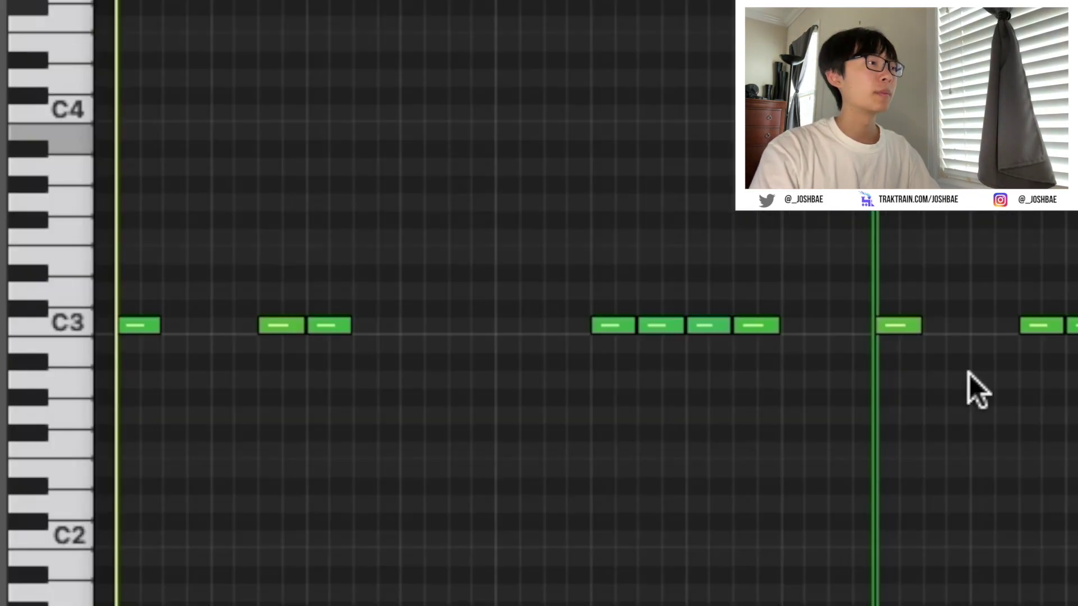
{"action": "scroll", "coordinate": [417, 429], "scroll_direction": "down", "scroll_amount": 1}
{"action": "scroll", "coordinate": [969, 373], "scroll_direction": "down", "scroll_amount": 1}
{"action": "scroll", "coordinate": [969, 372], "scroll_direction": "up", "scroll_amount": 1}
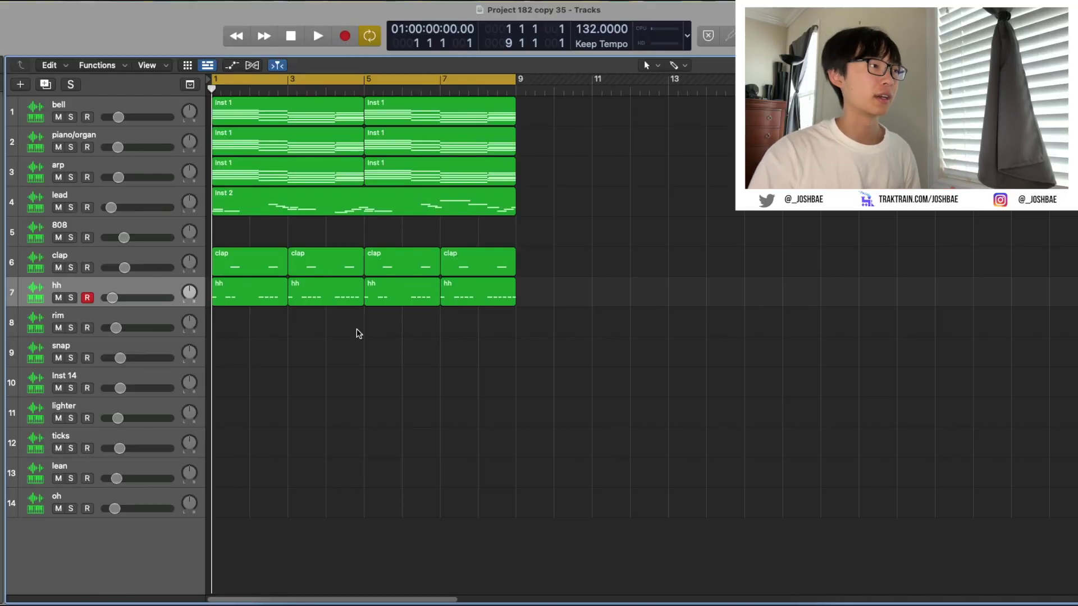
Draw C3 rim notes around the start of bar 2 in a two-bar rim region and set the track's volume to -21.0 dB
{"action": "left_click", "coordinate": [359, 333]}
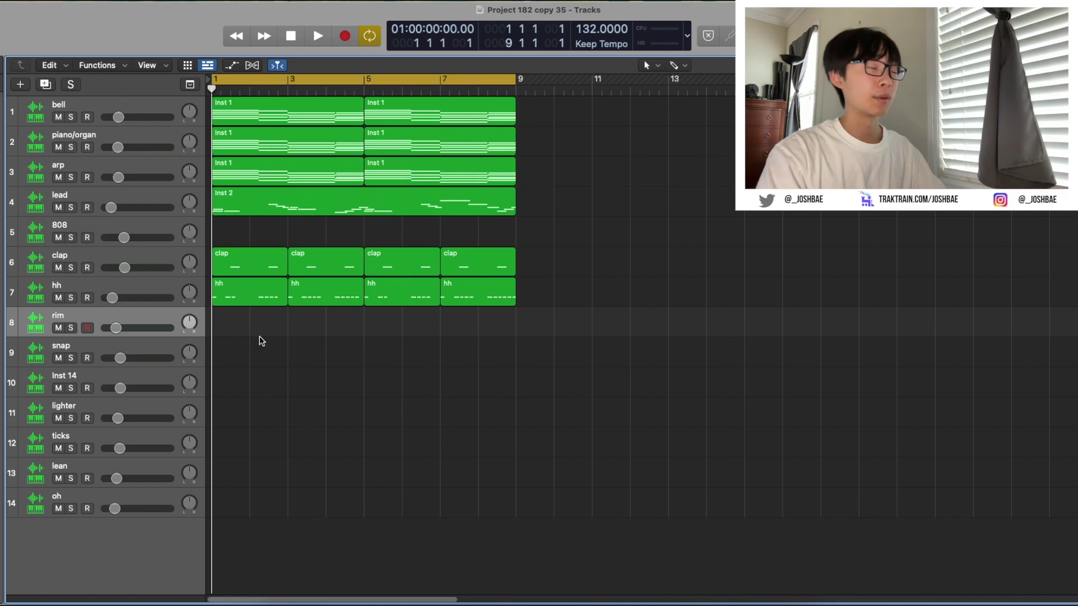
{"action": "key", "text": "p"}
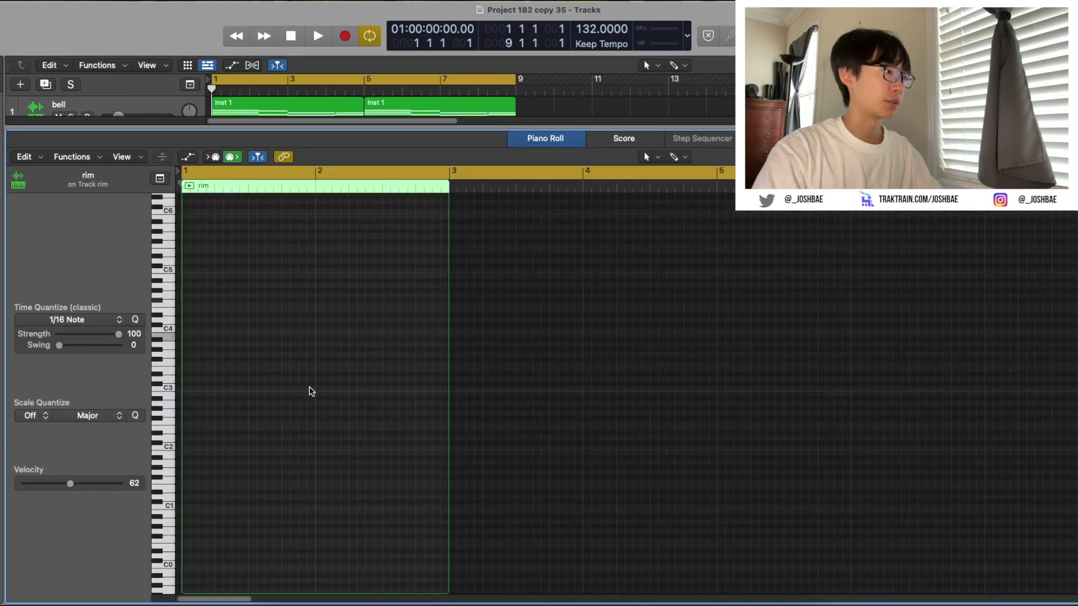
{"action": "left_click_drag", "start_coordinate": [315, 390], "coordinate": [332, 391]}
{"action": "key", "text": "p"}
{"action": "key", "text": "space"}
{"action": "left_click_drag", "start_coordinate": [117, 329], "coordinate": [120, 330]}
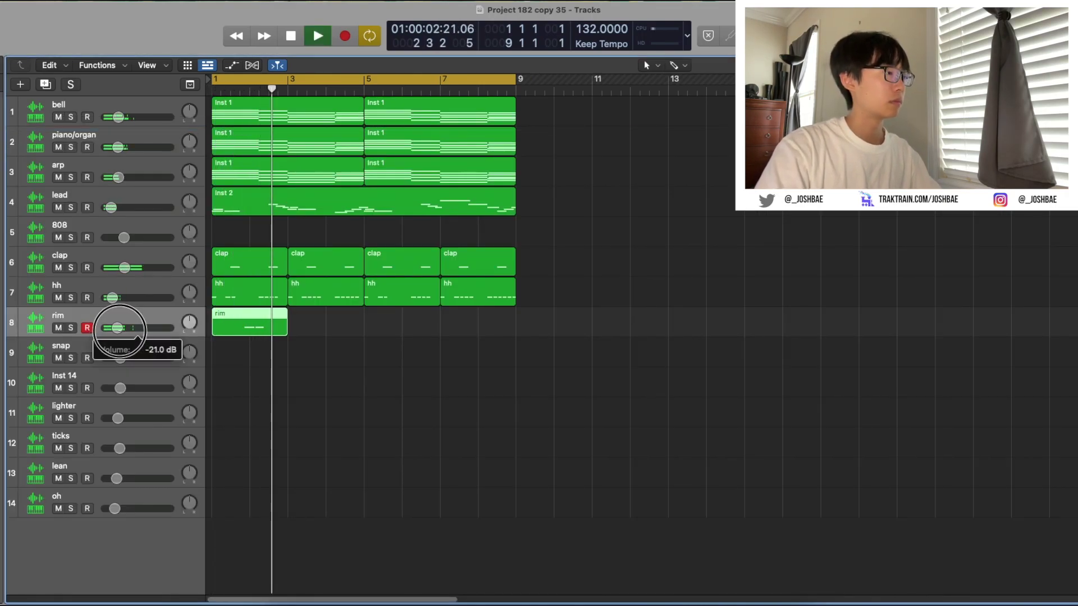
Arrange two C3 notes in each rim region across bars 1 to 4, with a different rhythm per region, and repeat both regions through bar 8
{"action": "left_click", "coordinate": [450, 185]}
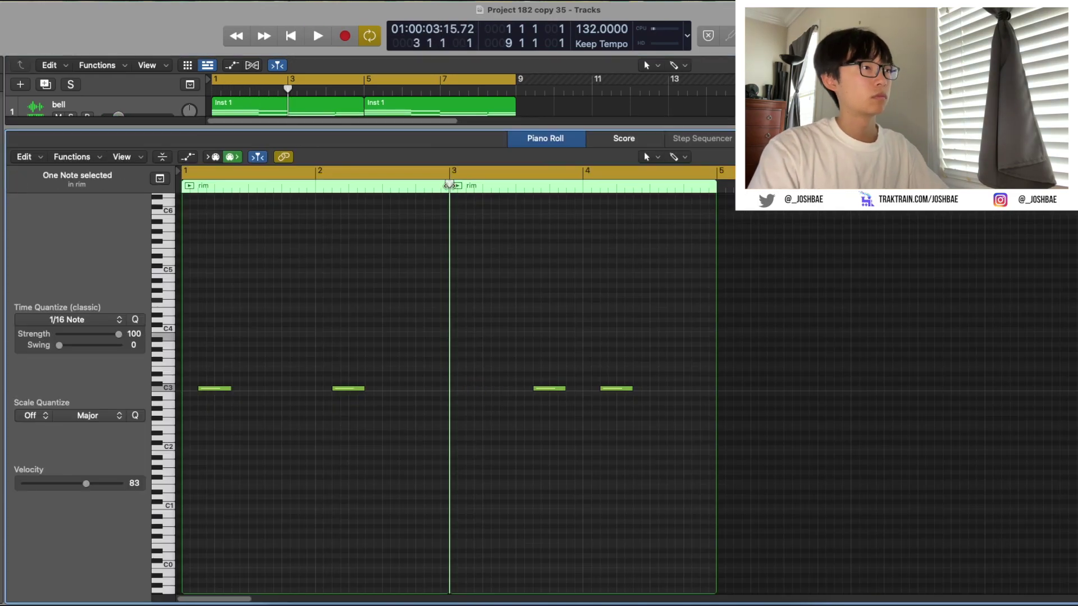
{"action": "key", "text": "space"}
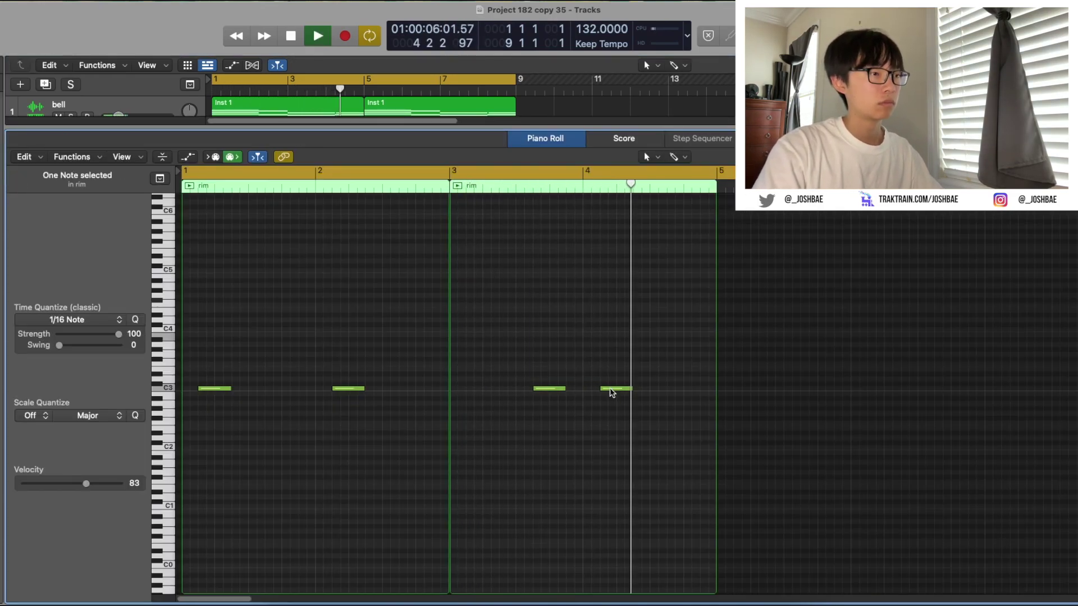
{"action": "key", "text": "p"}
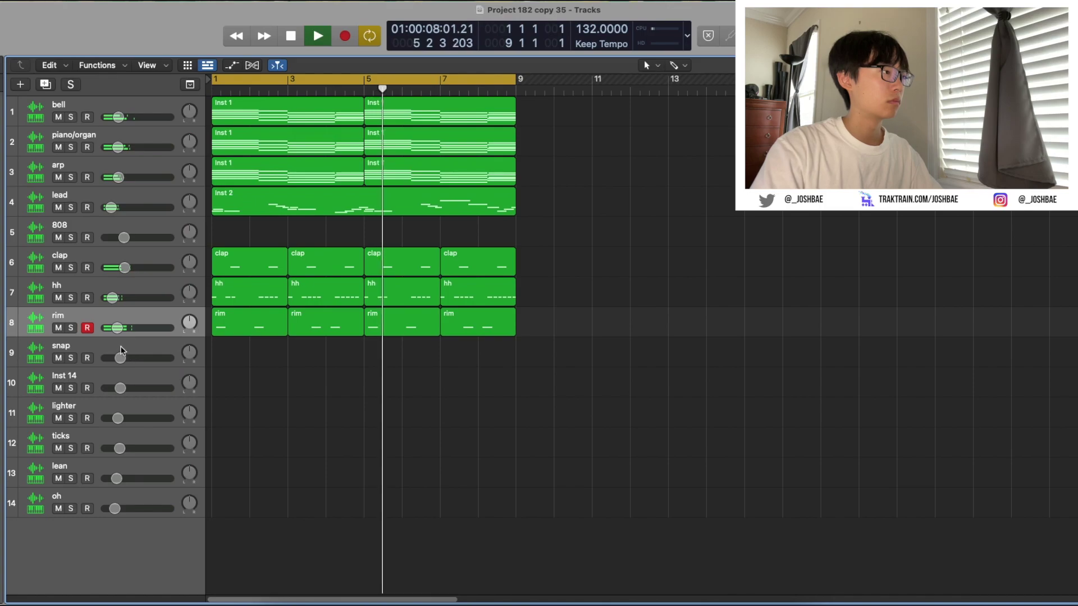
Create a two-bar snap region starting at bar 1 and place a single C3 note at the end of bar 2
{"action": "left_click", "coordinate": [255, 359]}
{"action": "left_click_drag", "start_coordinate": [245, 358], "coordinate": [280, 360]}
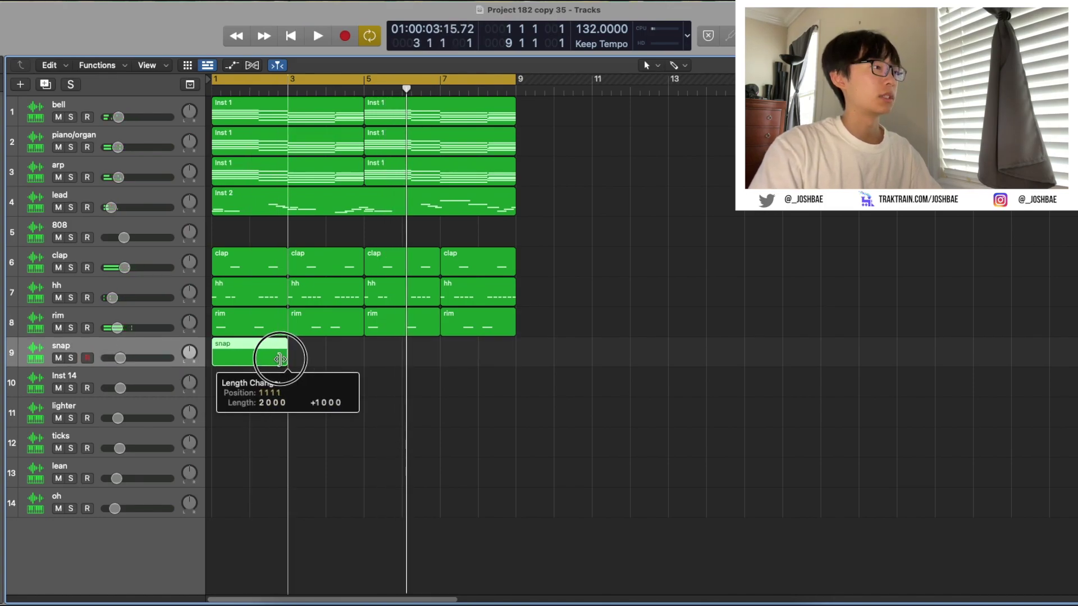
{"action": "key", "text": "p"}
{"action": "key", "text": "Return"}
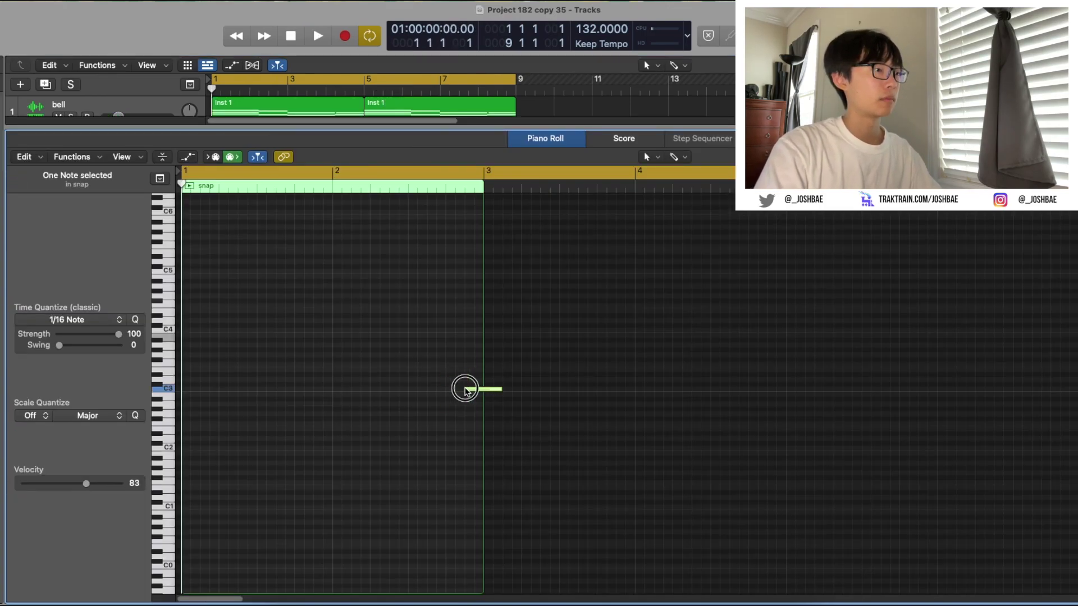
{"action": "left_click_drag", "start_coordinate": [465, 389], "coordinate": [446, 389]}
Set the snap track's volume to -25.0 dB during playback and fill the track with two-bar snap regions through bar 8
{"action": "key", "text": "space"}
{"action": "key", "text": "p"}
{"action": "left_click_drag", "start_coordinate": [121, 358], "coordinate": [115, 358]}
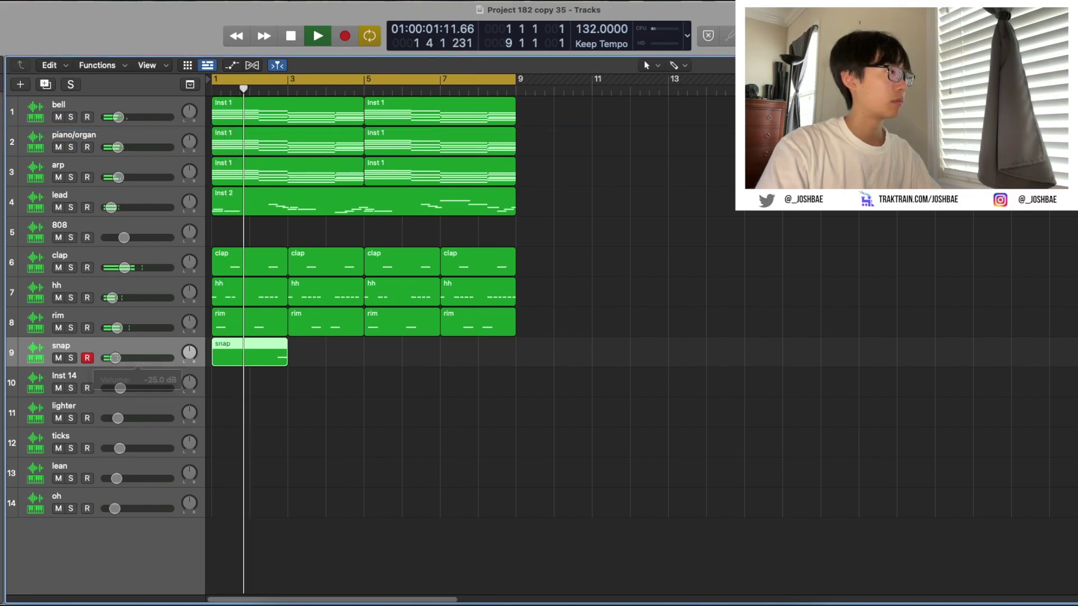
{"action": "left_click", "coordinate": [1, 269]}
{"action": "left_click", "coordinate": [275, 224]}
{"action": "left_click_drag", "start_coordinate": [353, 344], "coordinate": [435, 346]}
{"action": "key", "text": "super+w"}
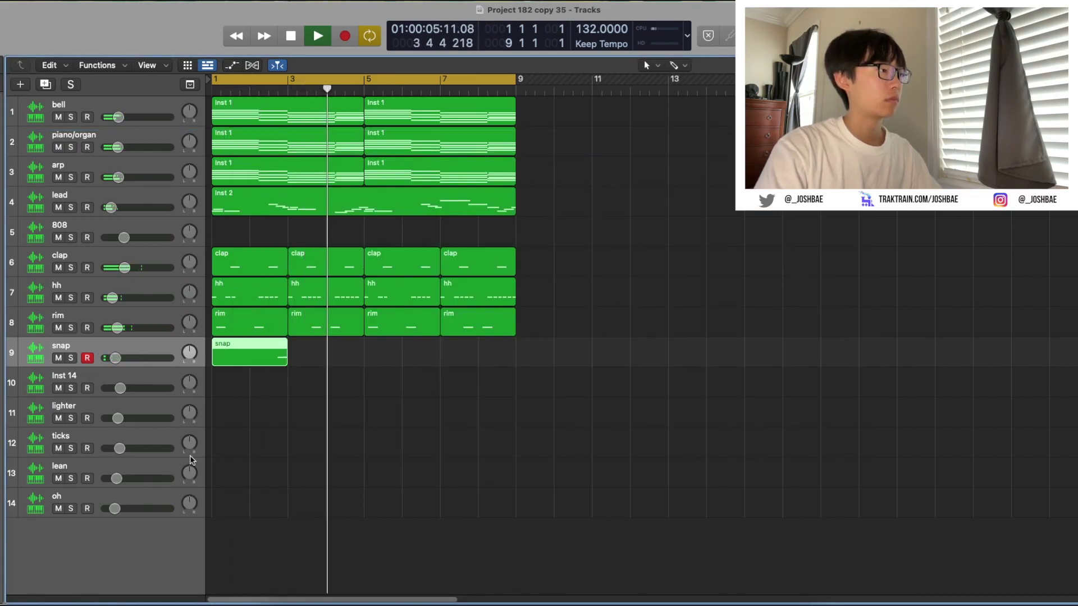
{"action": "key", "text": "super+d"}
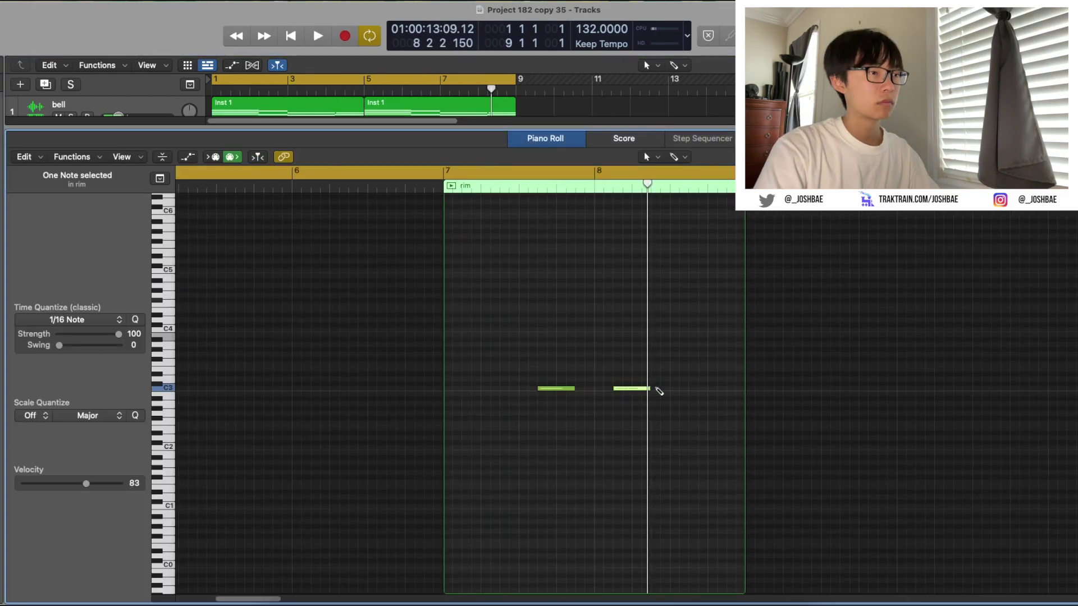
Add a fill of progressively shorter C3 notes ending on a longer one to bar 8 of the last rim region
{"action": "left_click", "coordinate": [670, 389]}
{"action": "left_click", "coordinate": [697, 388]}
{"action": "left_click_drag", "start_coordinate": [708, 388], "coordinate": [739, 389]}
{"action": "left_click", "coordinate": [721, 388], "text": "super"}
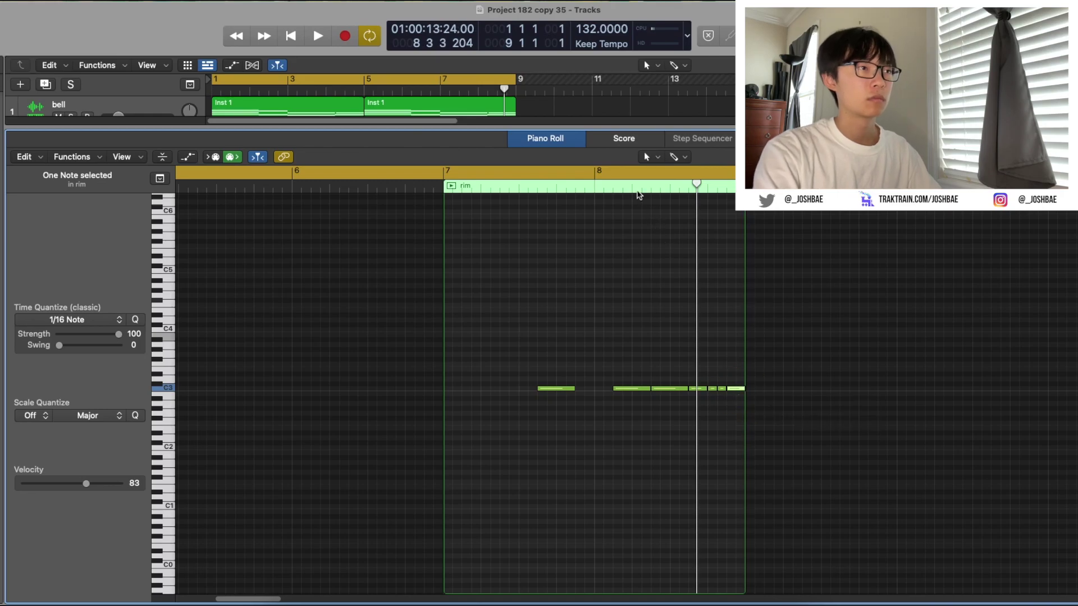
Shape the velocities of the last three rim fill notes into a rise ending at 81, and play the fill back
{"action": "key", "text": "p"}
{"action": "left_click_drag", "start_coordinate": [706, 526], "coordinate": [729, 472]}
{"action": "left_click_drag", "start_coordinate": [718, 516], "coordinate": [718, 513]}
{"action": "key", "text": "space"}
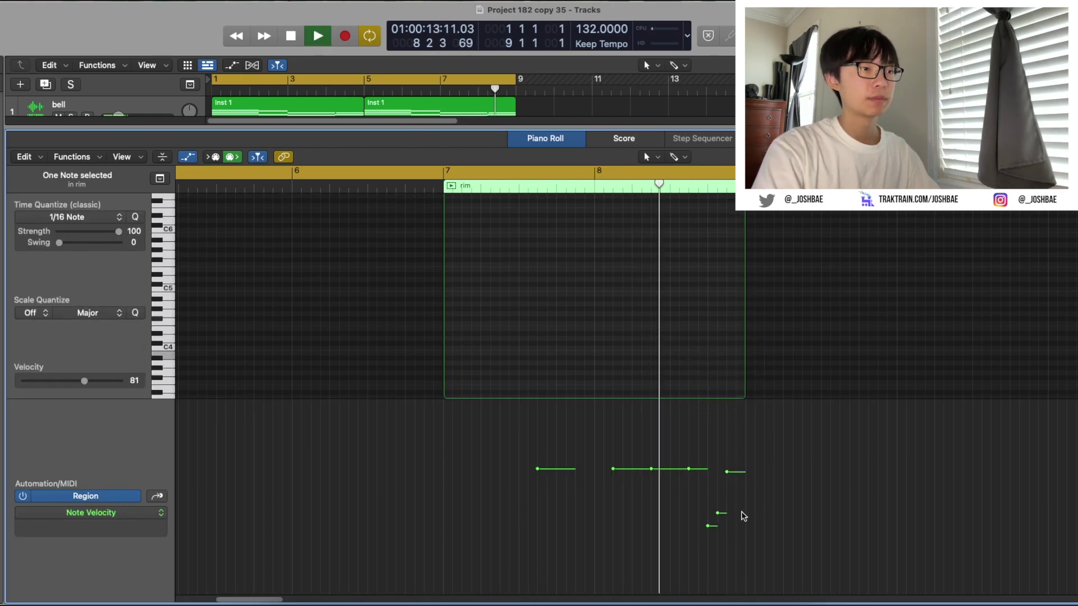
{"action": "key", "text": "e"}
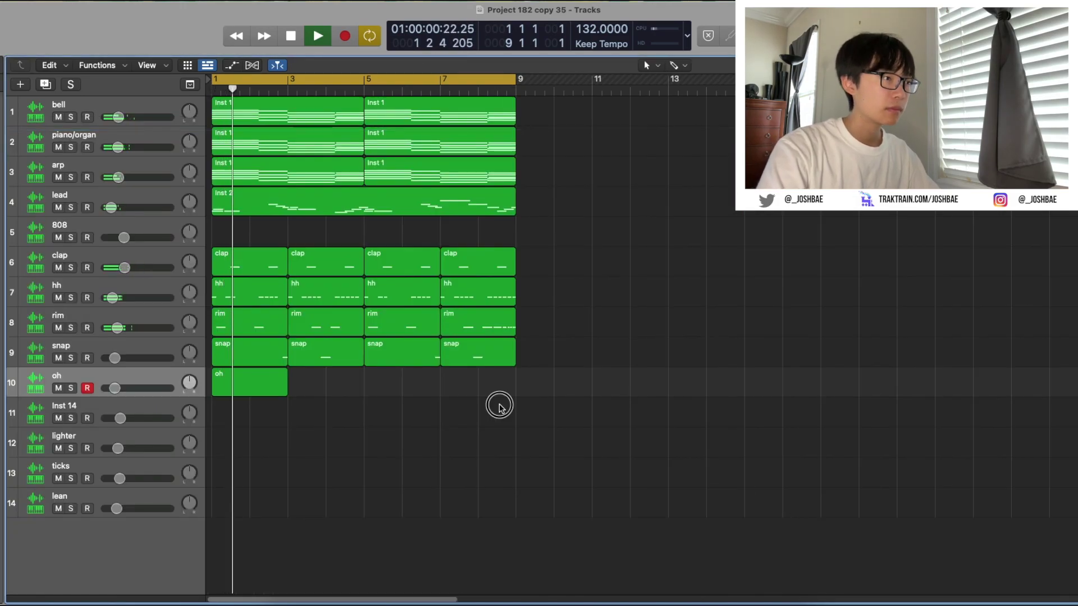
Program the oh pattern with a long note at the start of bar 1 and fill the track with varied two-bar regions through bar 8
{"action": "key", "text": "space"}
{"action": "key", "text": "Return"}
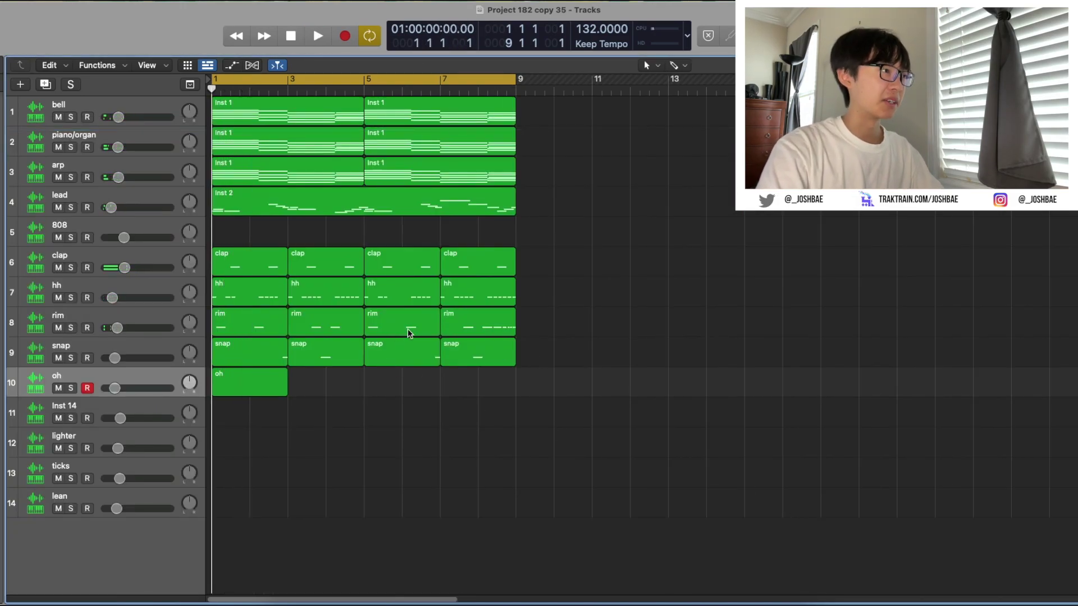
{"action": "double_click", "coordinate": [218, 377]}
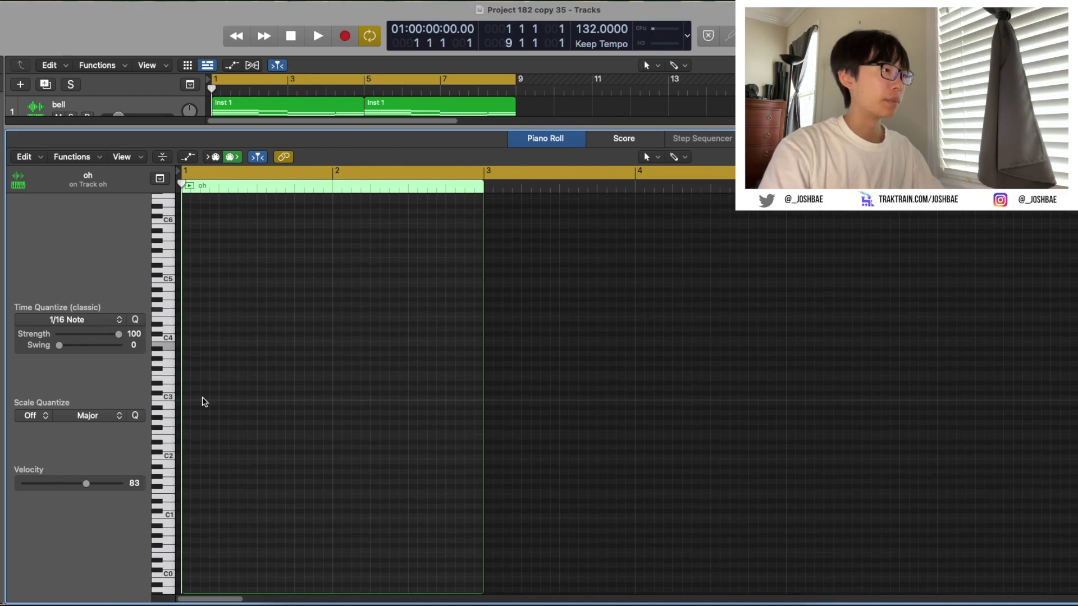
{"action": "left_click_drag", "start_coordinate": [188, 400], "coordinate": [241, 400]}
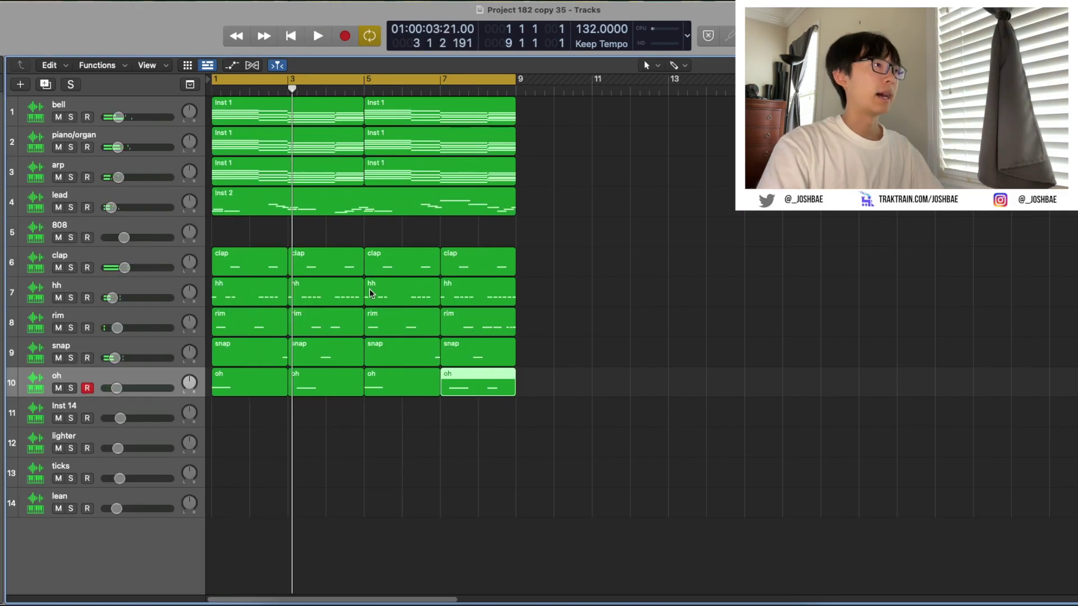
{"action": "key", "text": "space"}
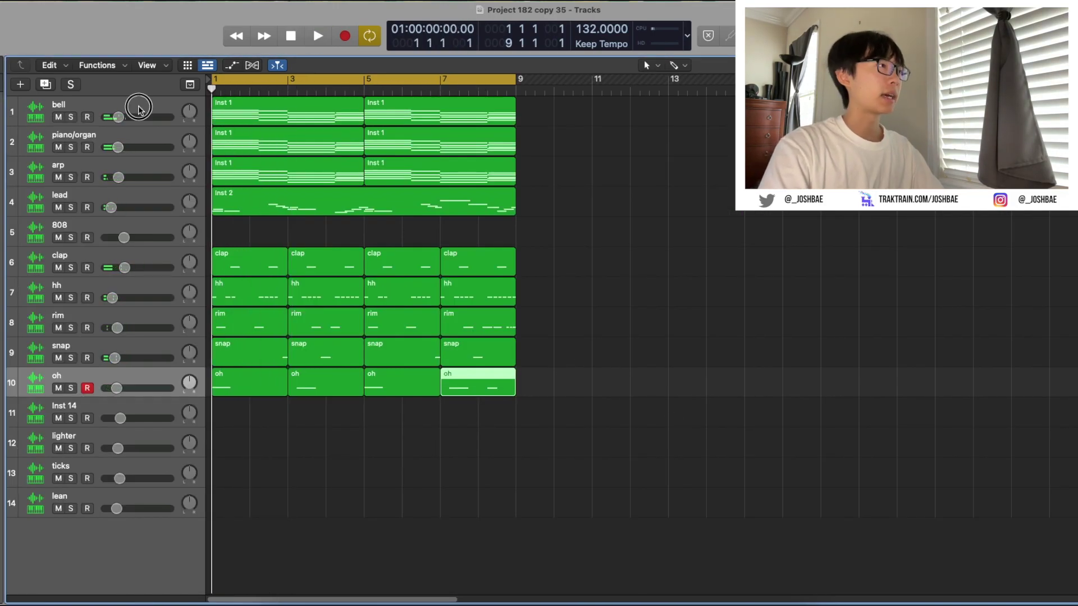
Raise the project tempo to 135 BPM and play the loop at the new speed
{"action": "left_click", "coordinate": [140, 111]}
{"action": "left_click", "coordinate": [648, 234]}
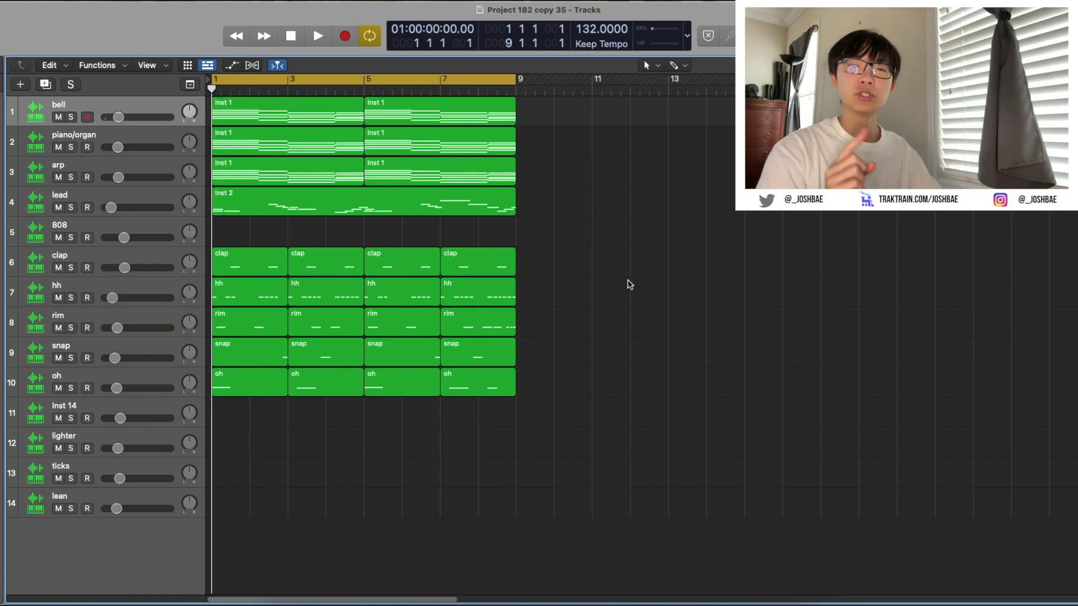
{"action": "left_click_drag", "start_coordinate": [592, 29], "coordinate": [592, 18]}
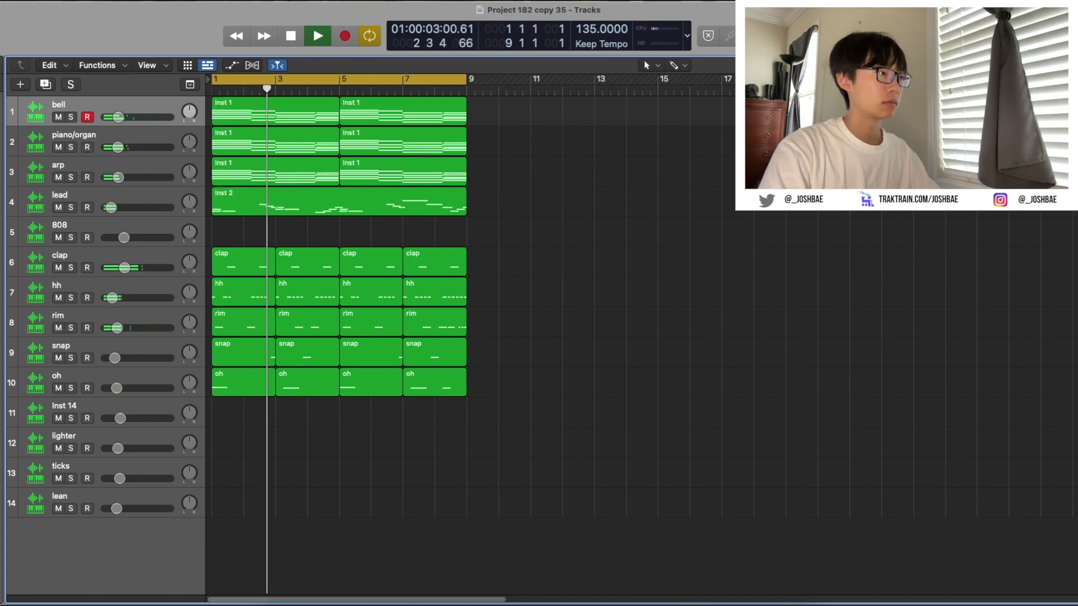
{"action": "key", "text": "space"}
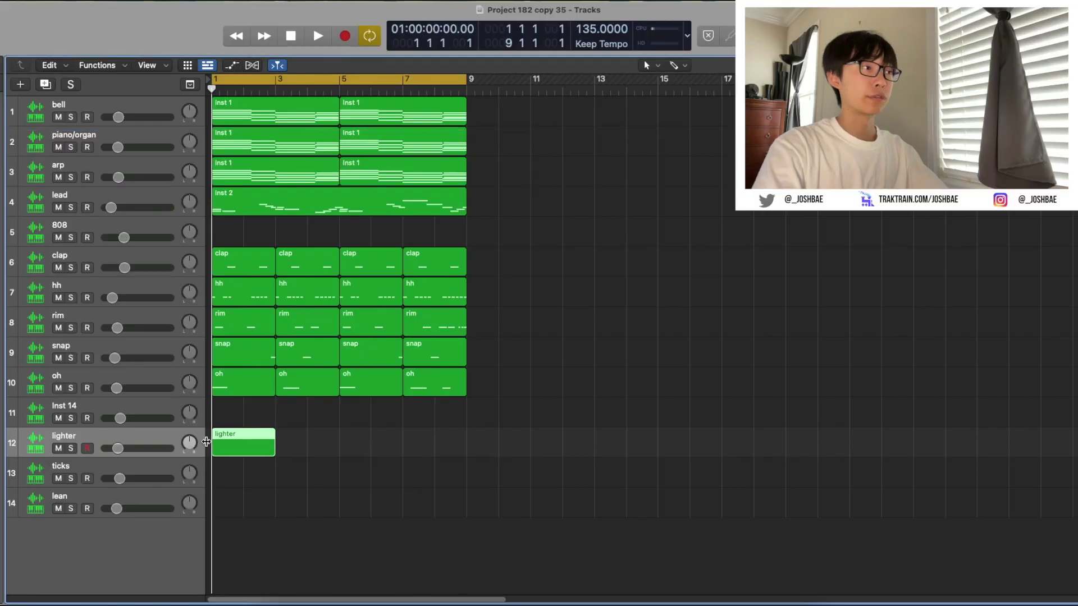
Place a C3 note spanning the whole two-bar lighter region and set its velocity to 72
{"action": "key", "text": "p"}
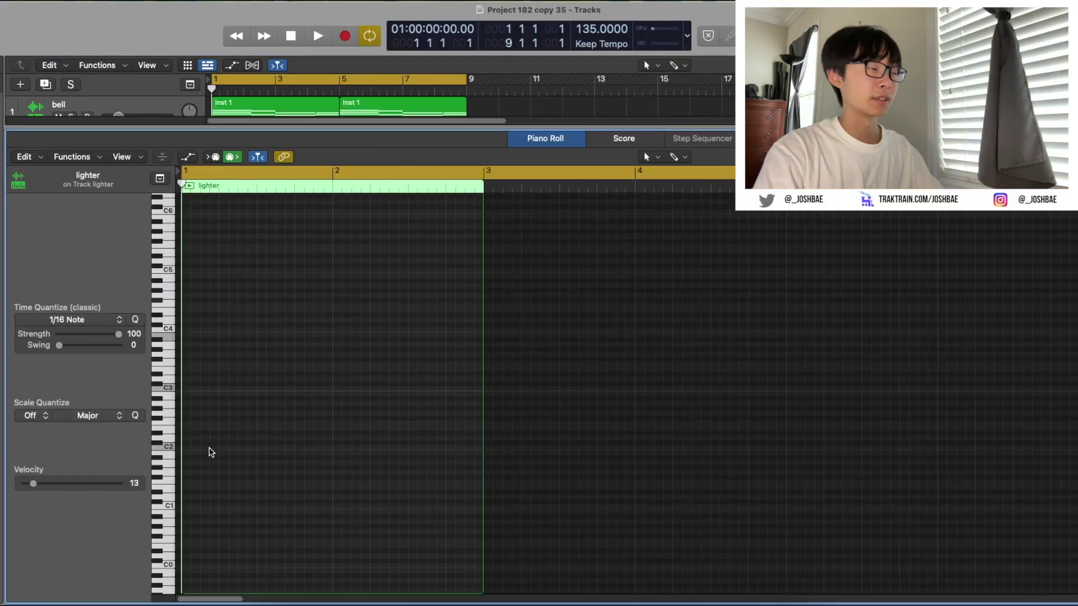
{"action": "left_click", "coordinate": [189, 389], "text": "super"}
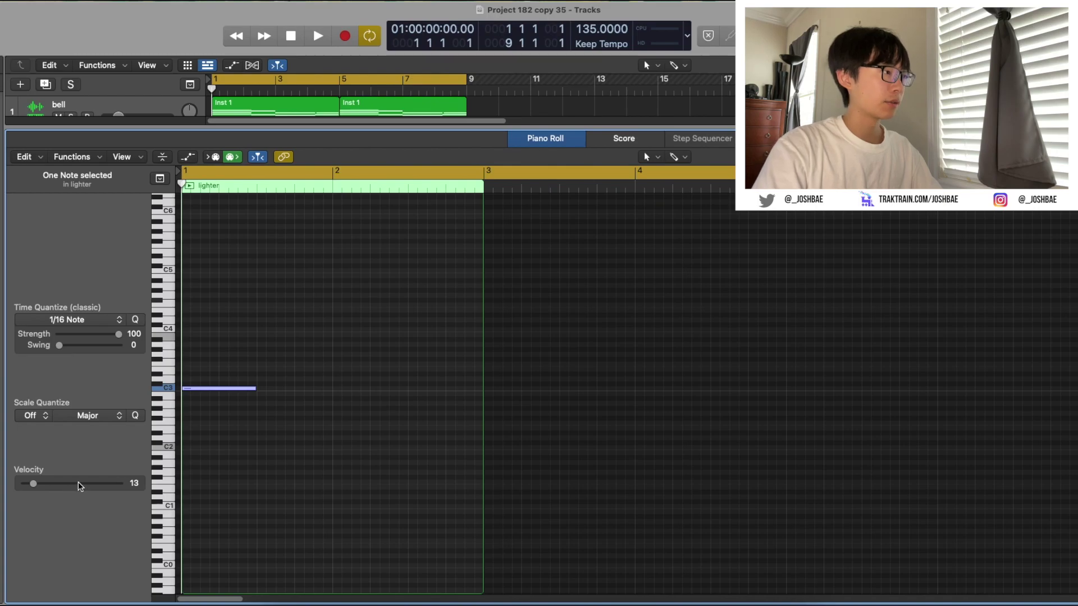
{"action": "left_click", "coordinate": [242, 388]}
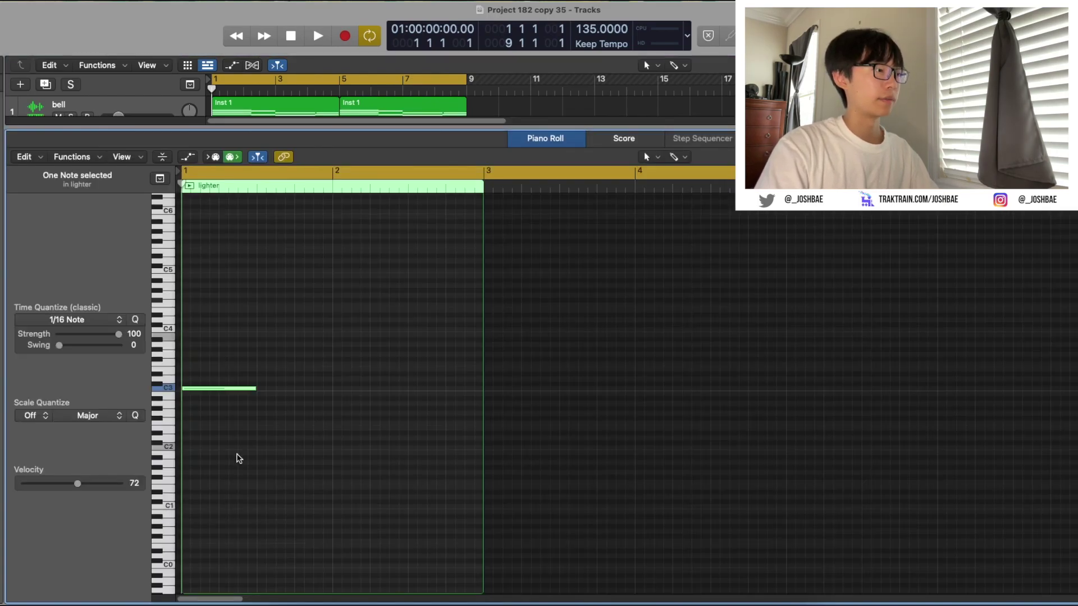
{"action": "key", "text": "shift+backslash"}
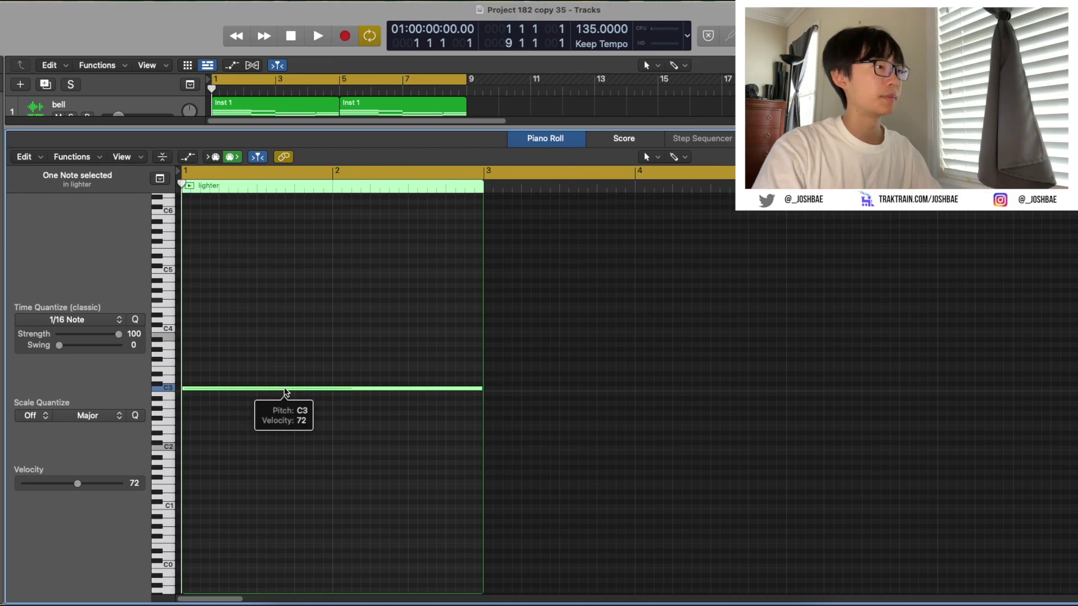
{"action": "left_click", "coordinate": [284, 389]}
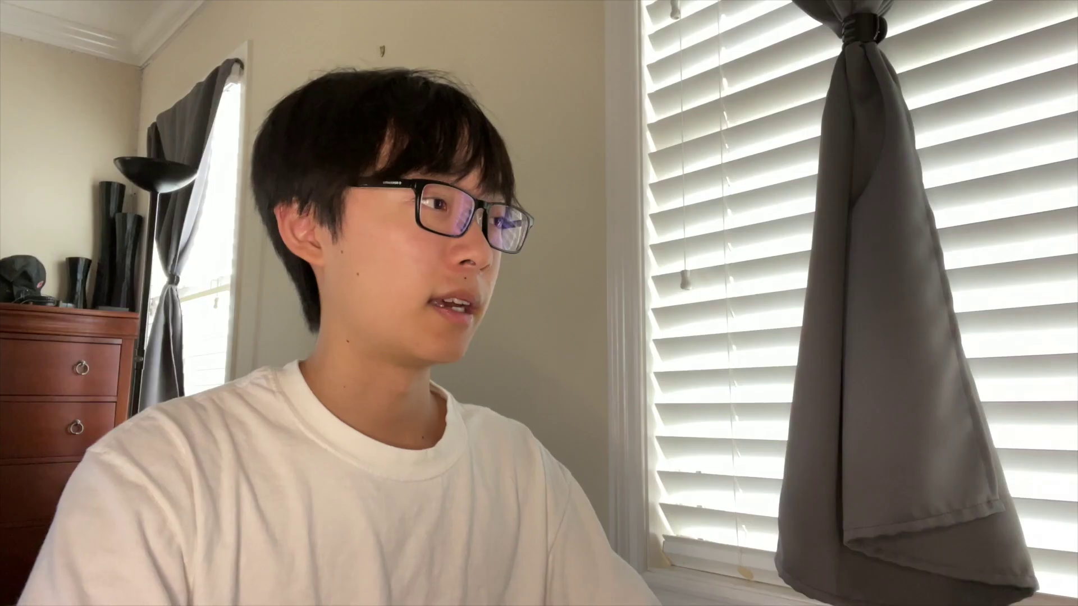
{"action": "left_click", "coordinate": [225, 389]}
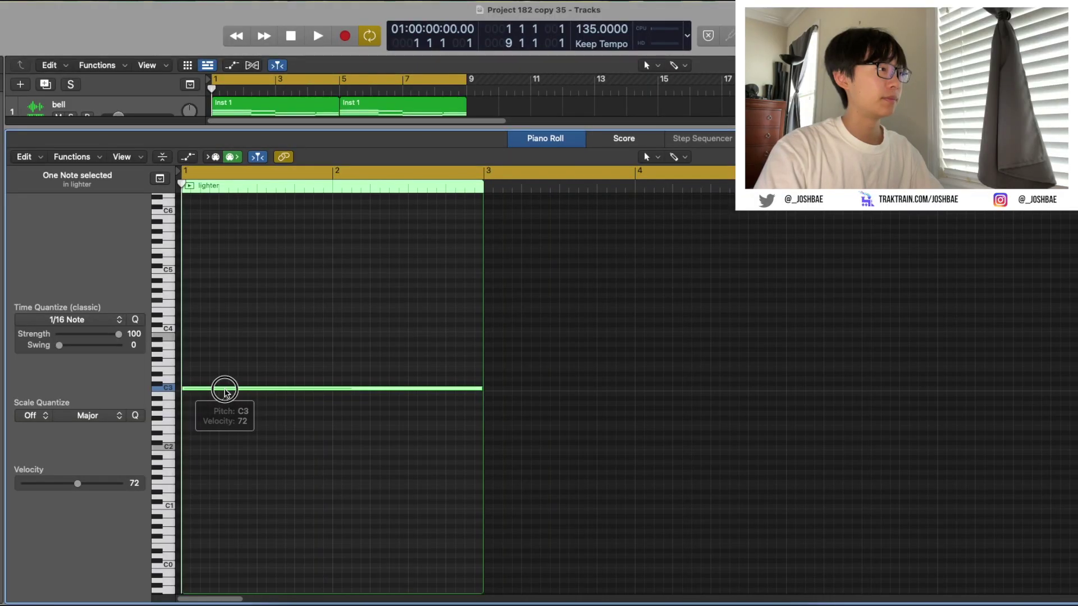